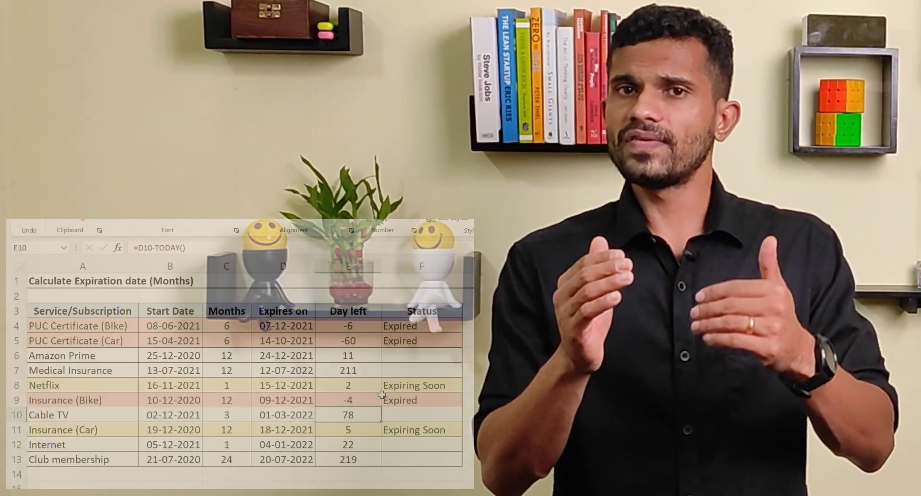
Step: Change the Club membership start year in B13 to 2019
click(187, 458)
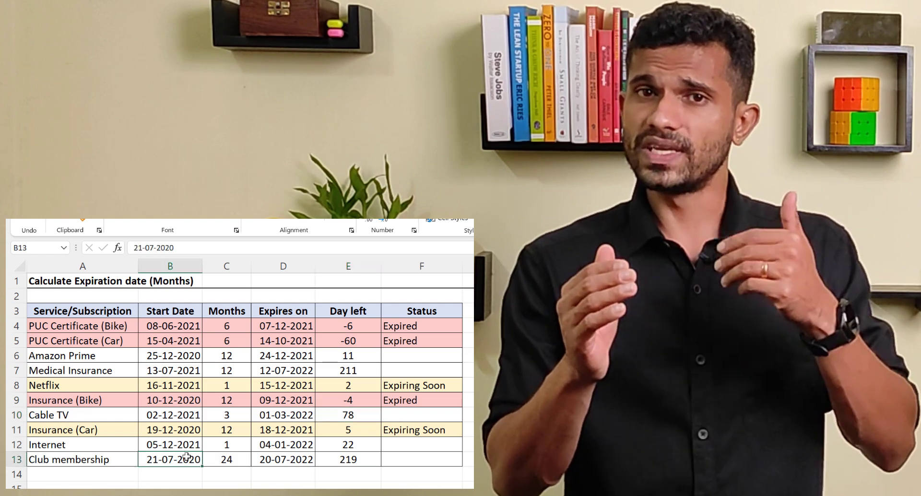
drag(165, 247, 182, 249)
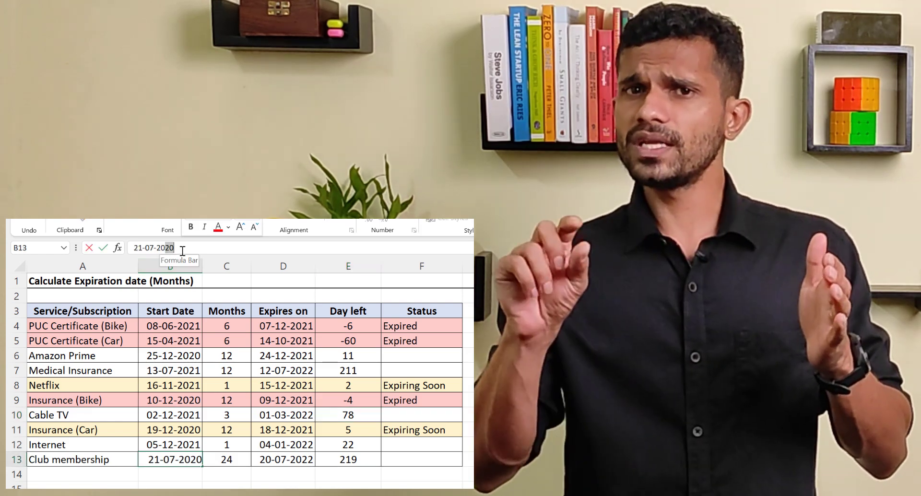
text(19)
key(Return)
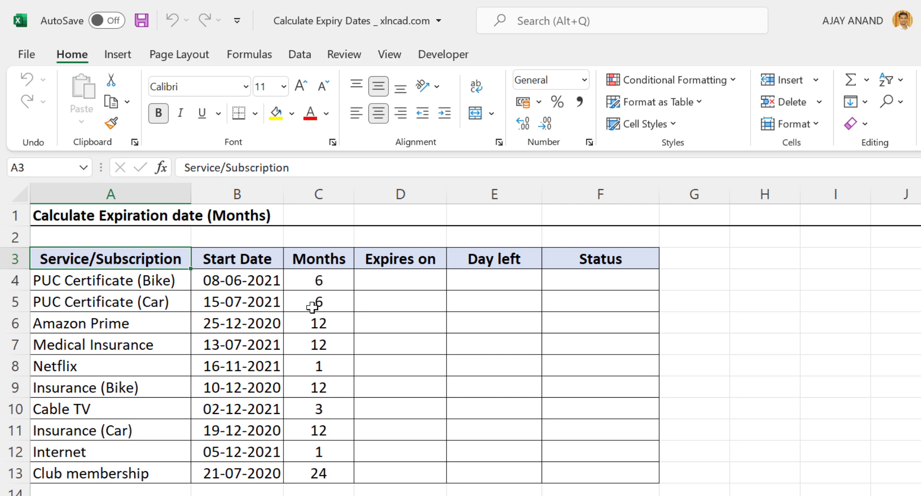
Step: Enter =EDATE(B4,C4)-1 in D4 to get the bike PUC certificate's expiry date
click(389, 281)
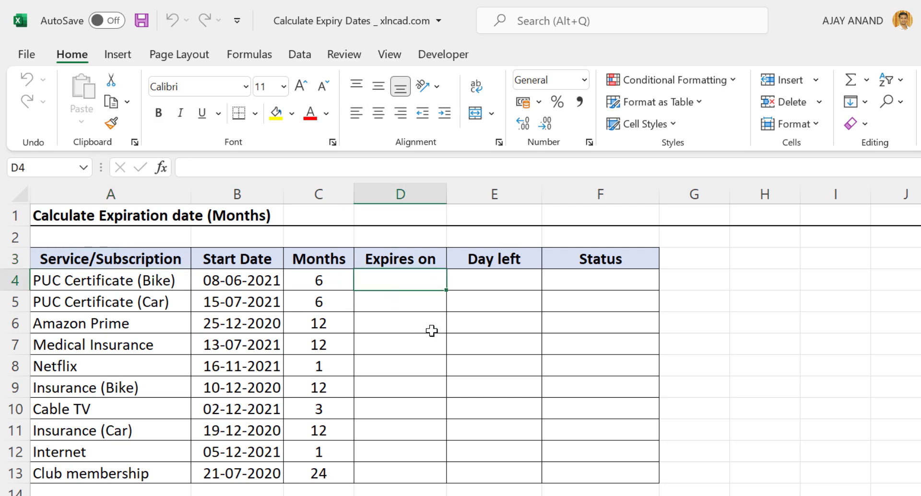
text(=edat)
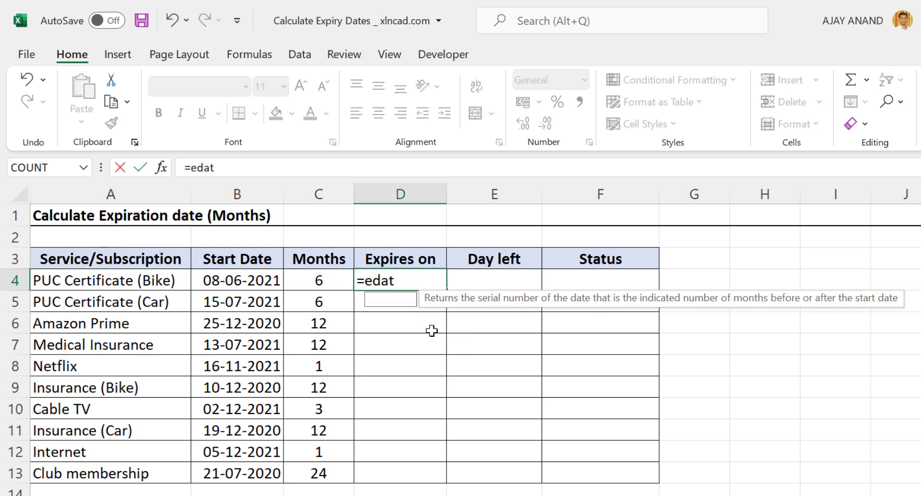
text(e()
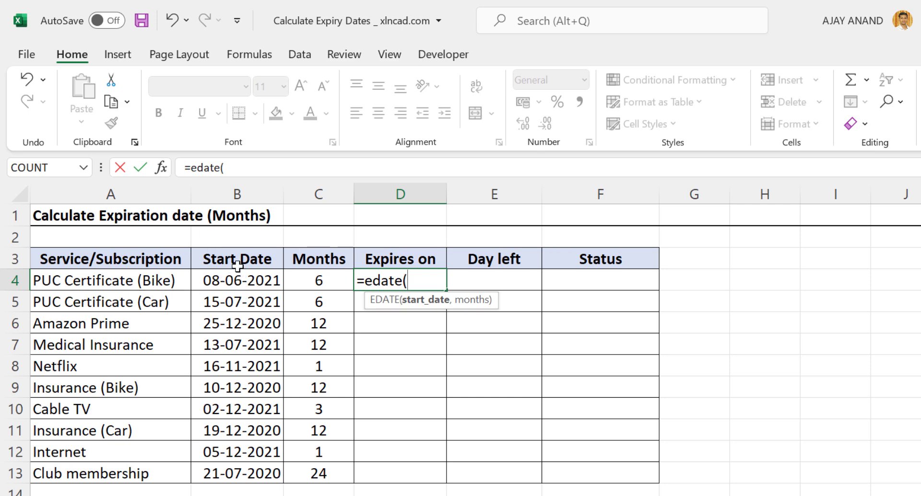
click(254, 280)
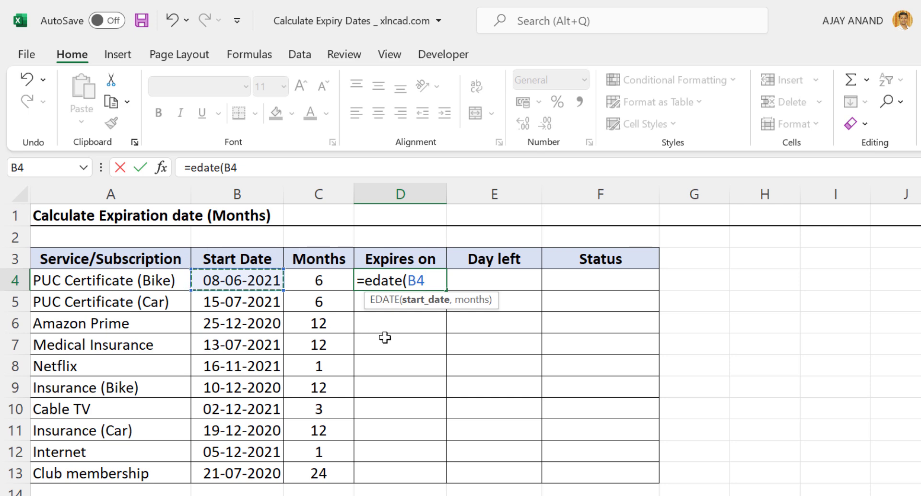
text(,)
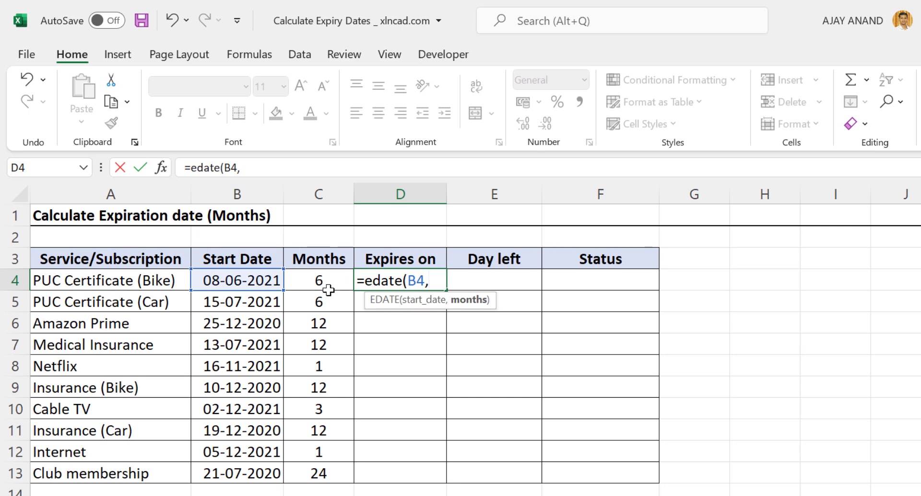
click(302, 280)
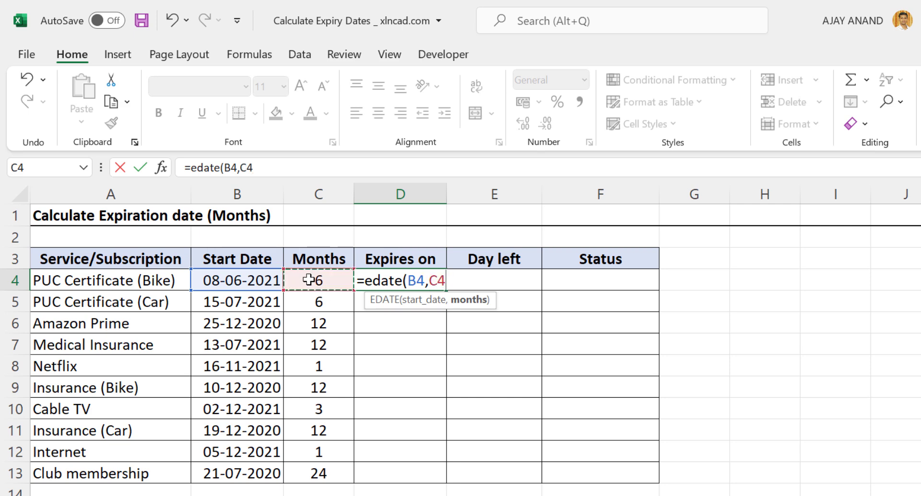
text())
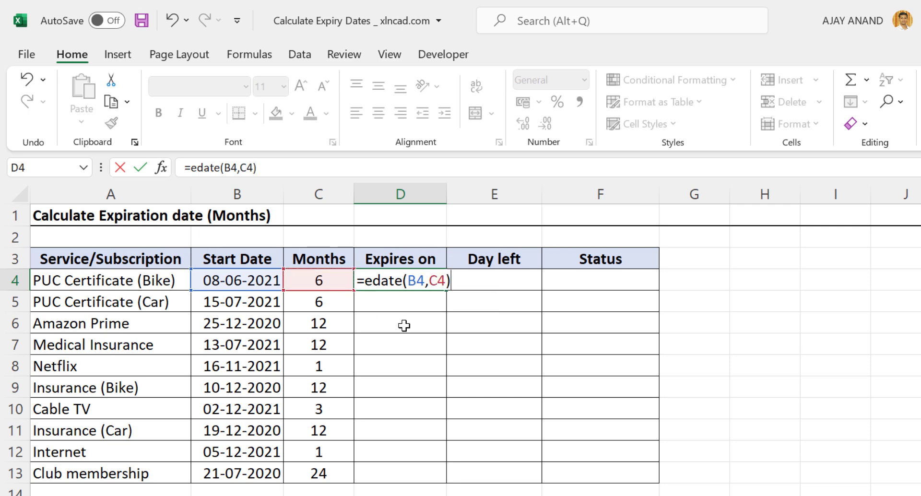
text(-1)
key(Return)
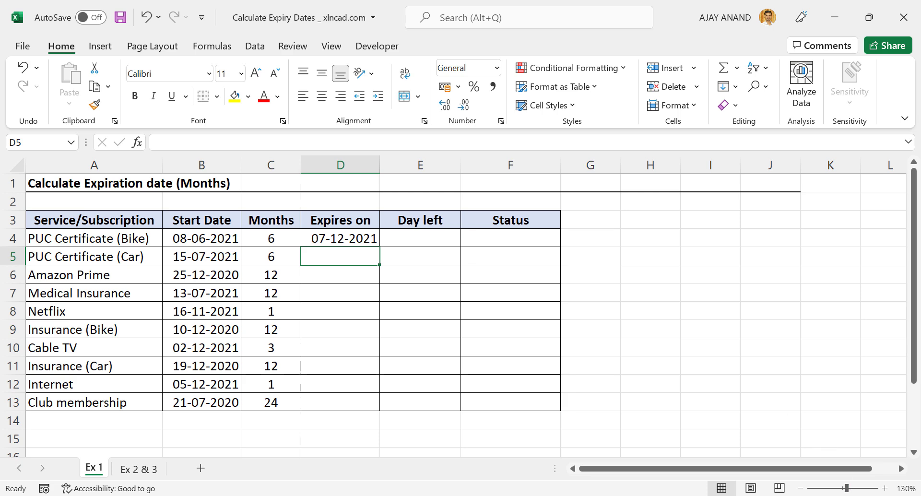
click(887, 495)
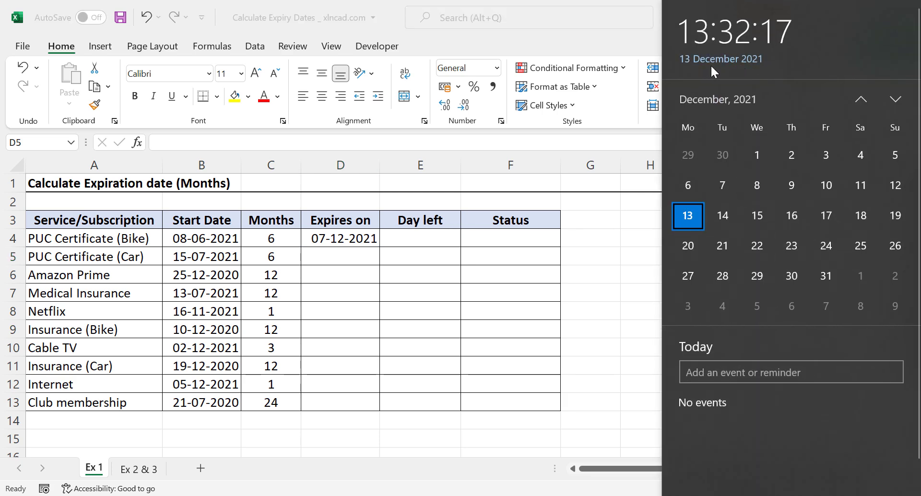
click(524, 300)
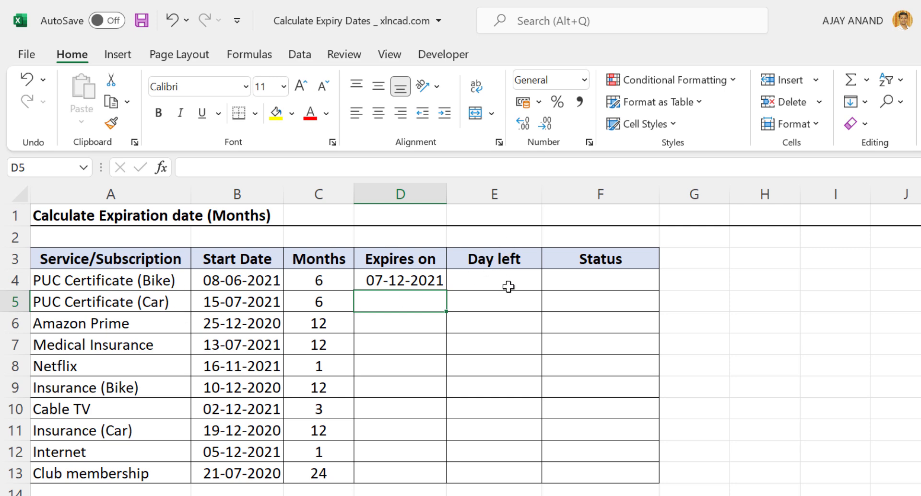
Step: Enter =D4-TODAY() in E4 to compute the days left
click(489, 279)
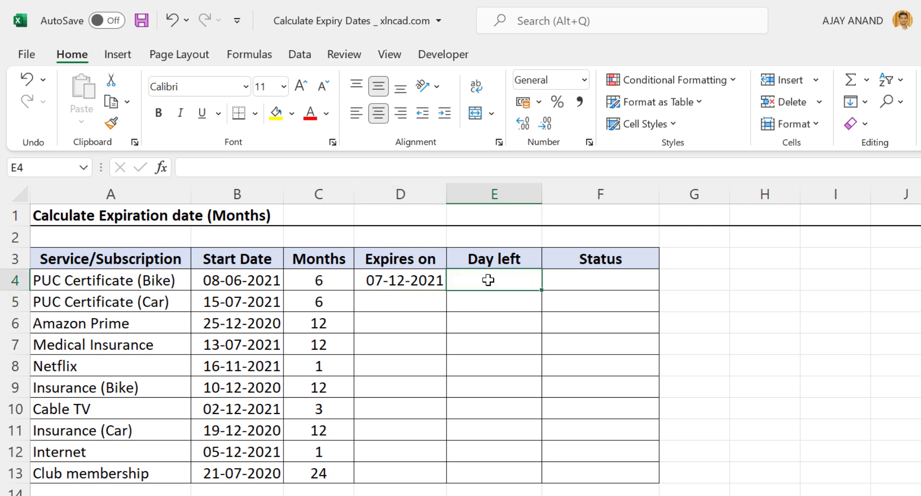
text(=)
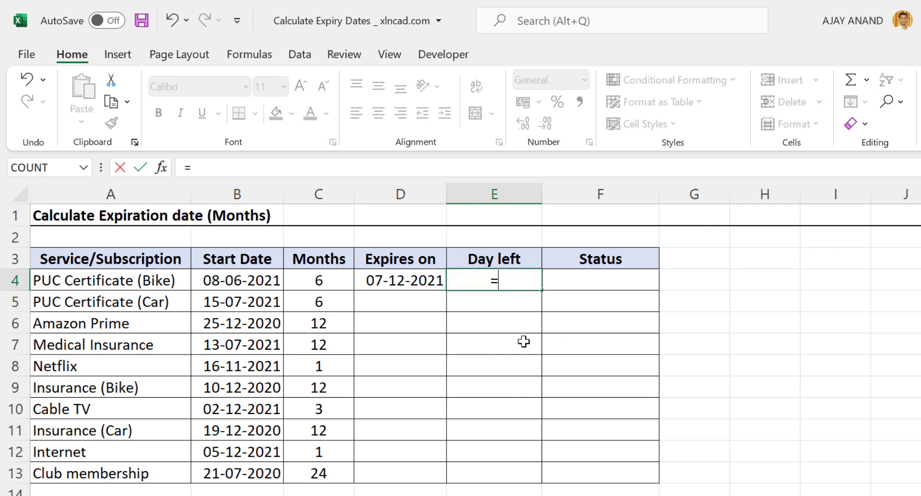
click(407, 281)
text(-)
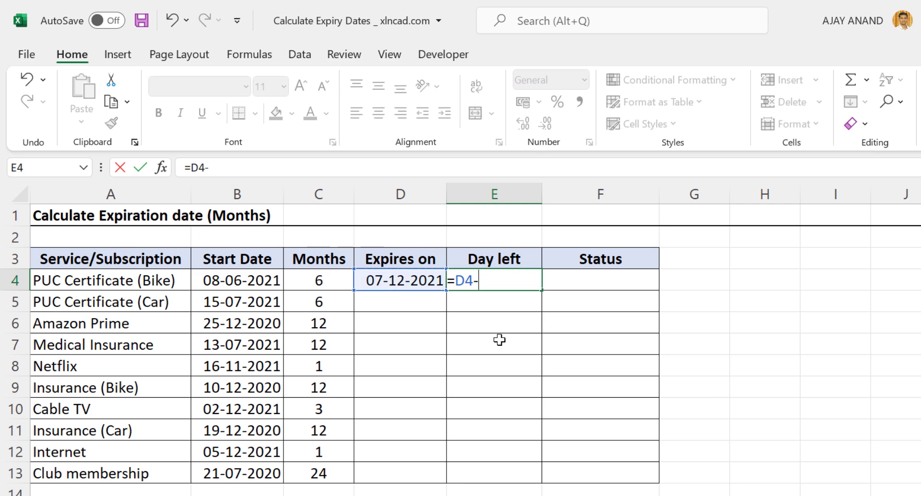
text(today)
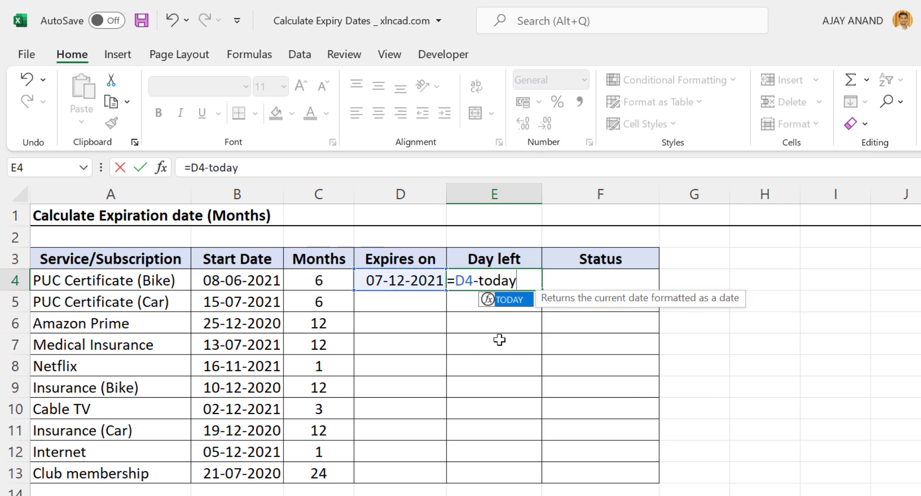
text(())
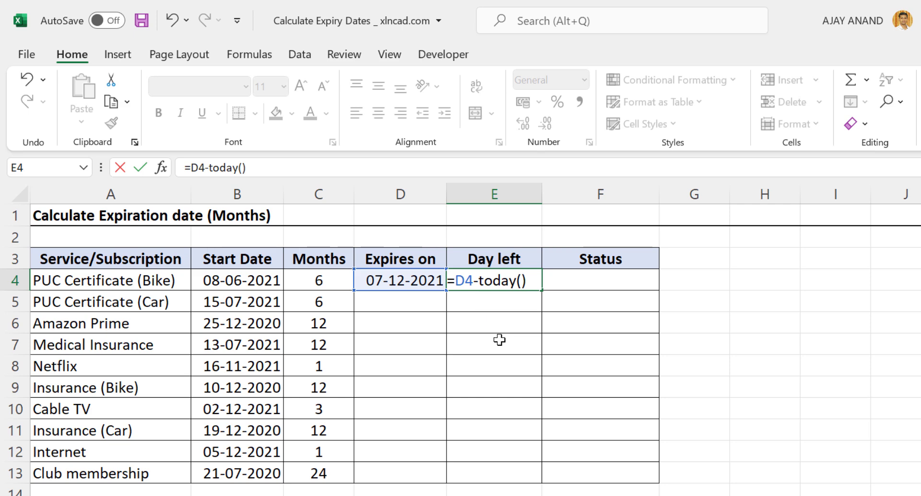
key(Return)
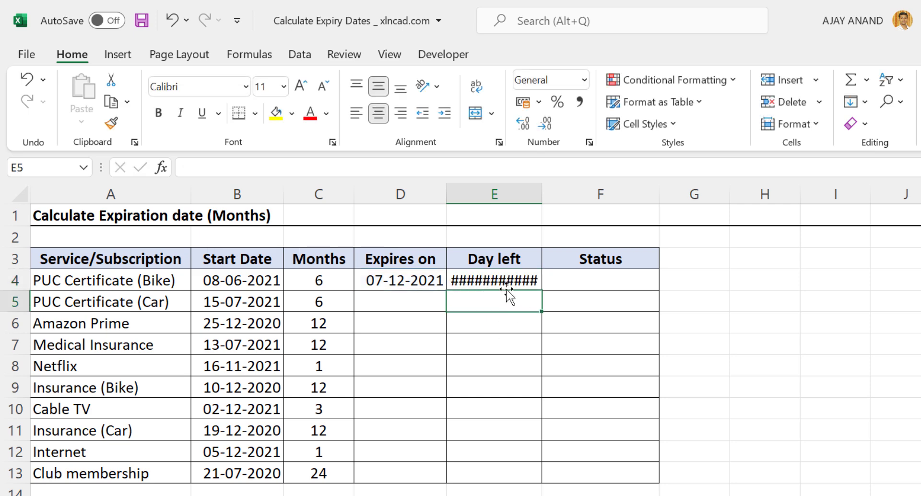
Step: Reselect the E4 result and bring up the number format list
mouse_move(516, 288)
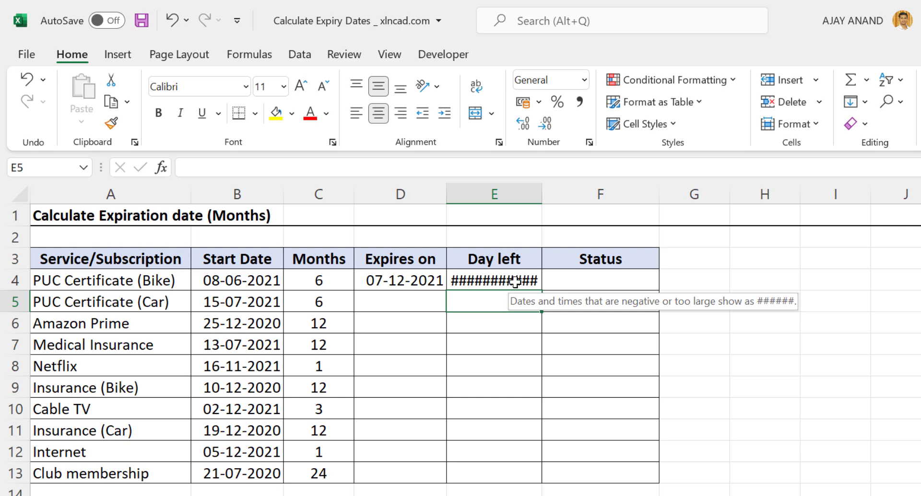
click(498, 282)
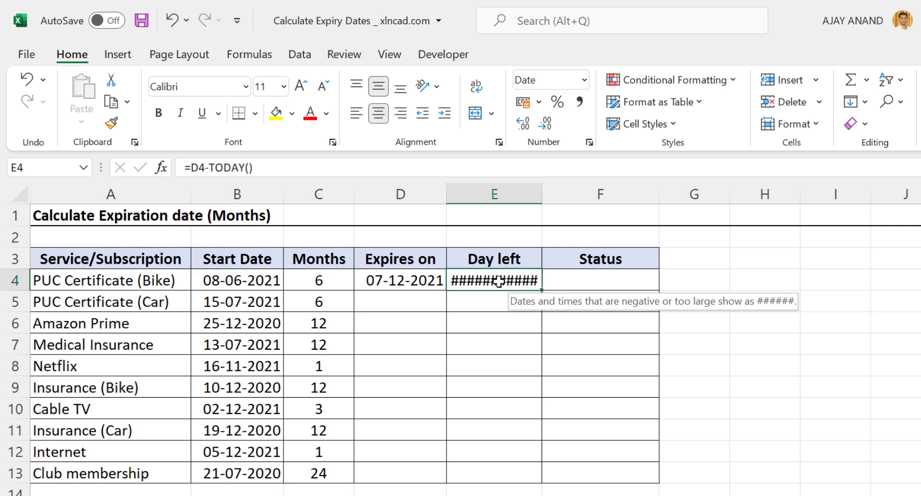
click(585, 80)
Step: Format E4 as General so it shows -6
click(597, 124)
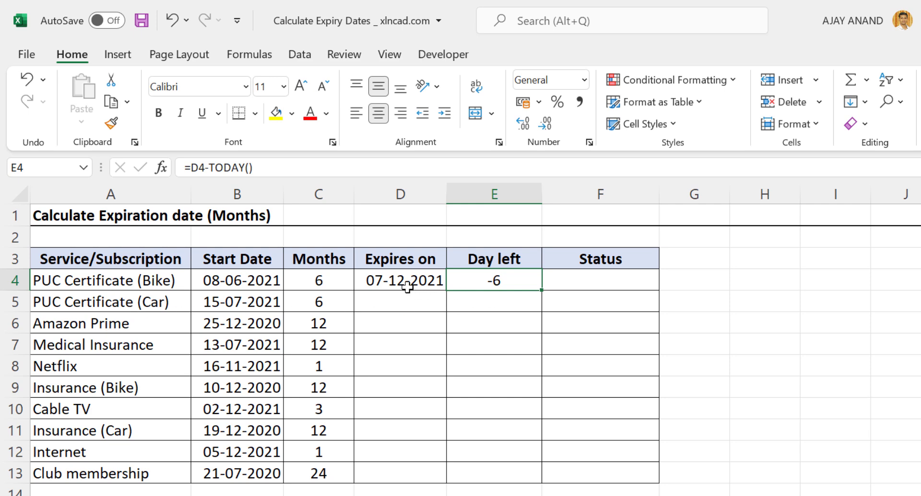
Step: Fill the D4:E4 expiry and days-left formulas down through row 13
drag(422, 282, 477, 278)
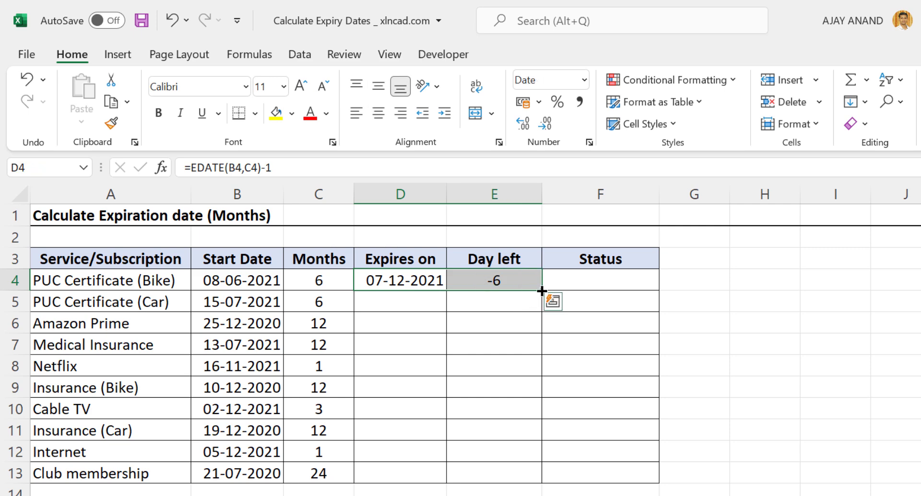
drag(542, 291, 540, 305)
click(488, 332)
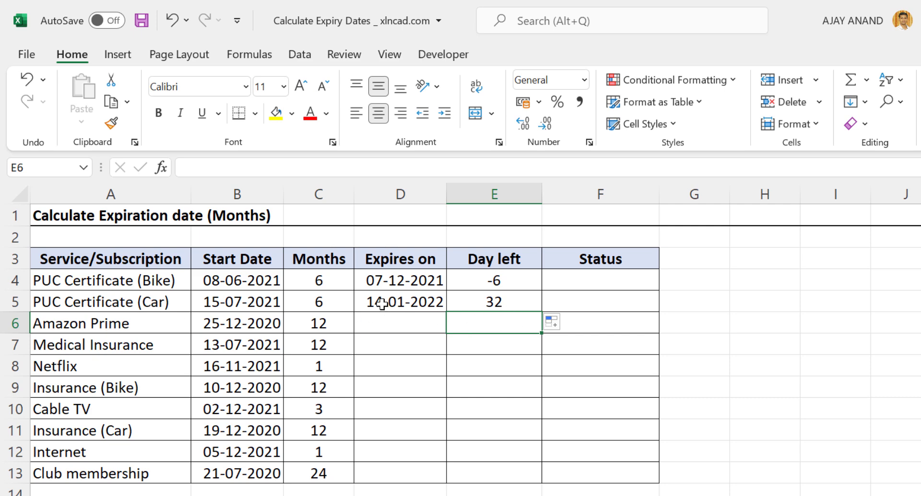
drag(385, 302, 530, 477)
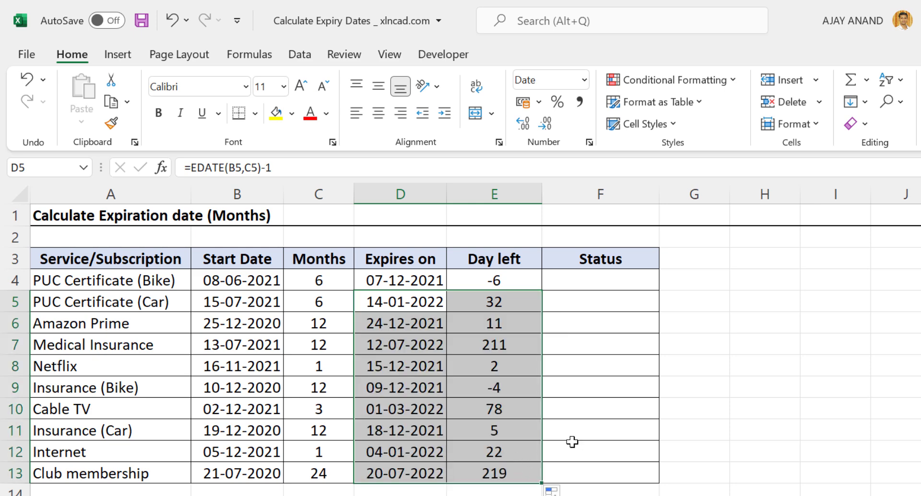
click(83, 396)
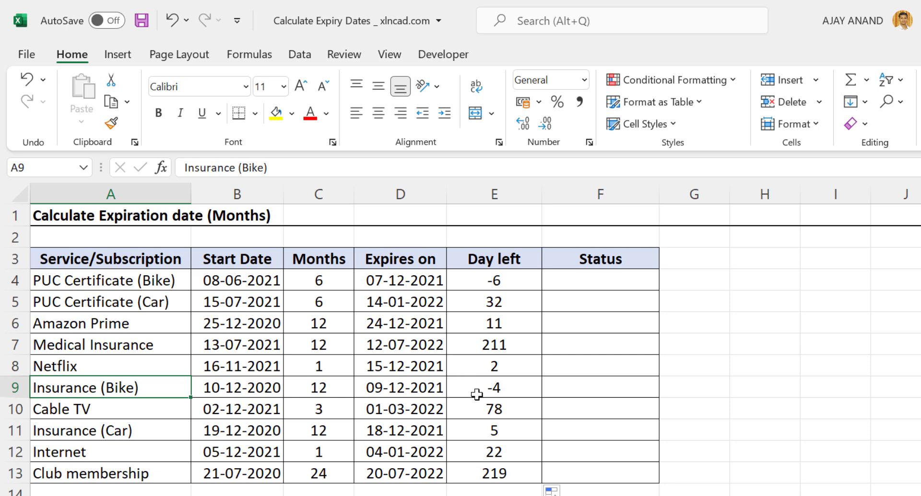
click(509, 282)
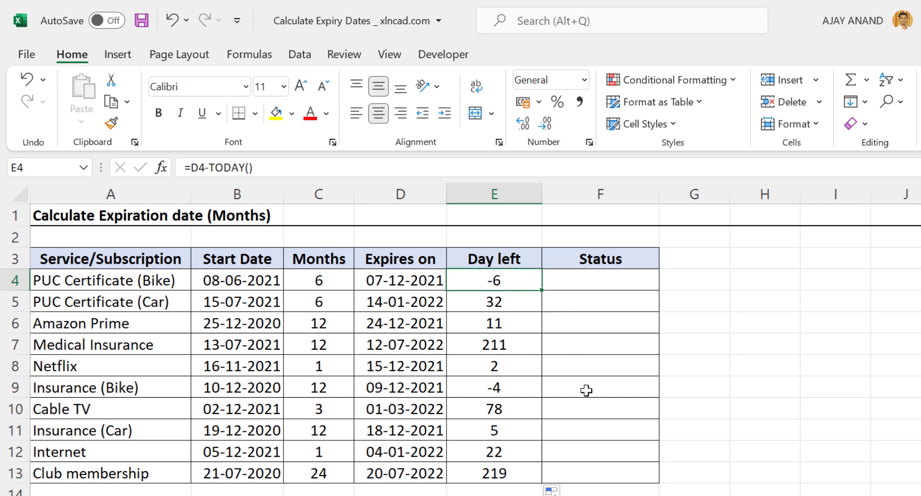
Step: Enter =IF(E4<0,"Expired",IF(E4<=7,"Expiring Soon","")) in F4
click(599, 283)
click(220, 167)
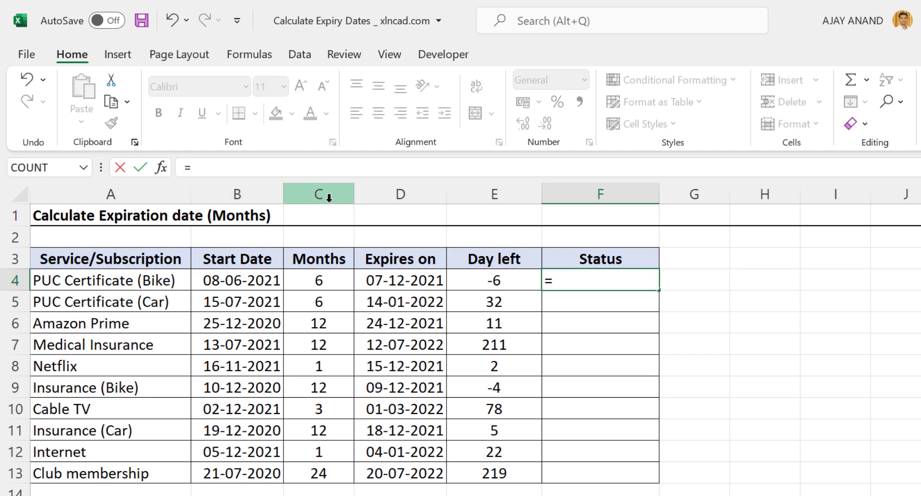
text(if()
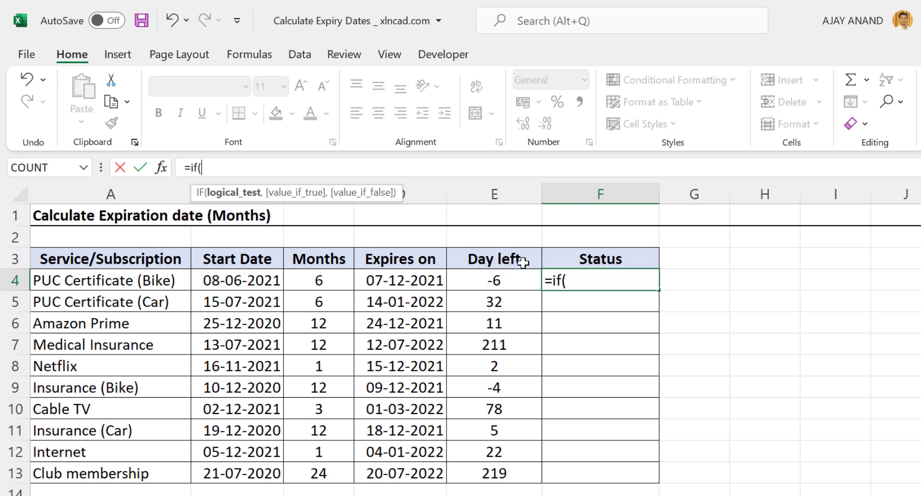
click(503, 279)
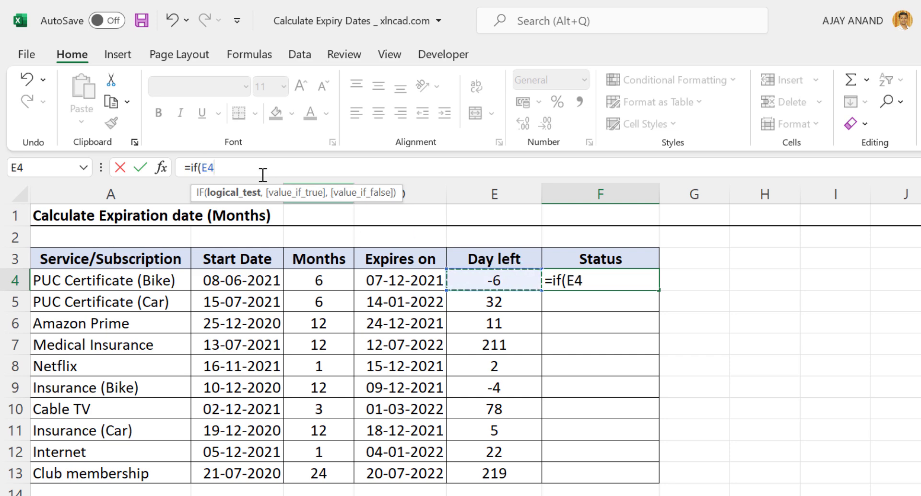
text(<0,)
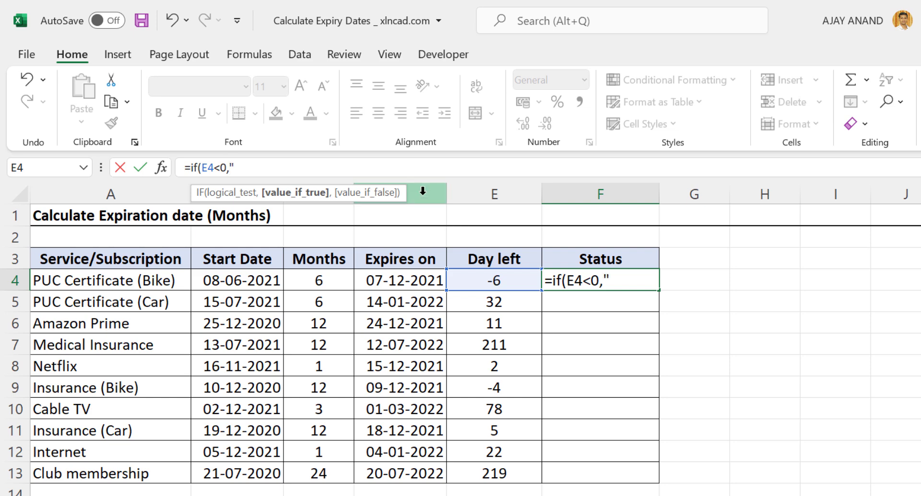
text("Expired)
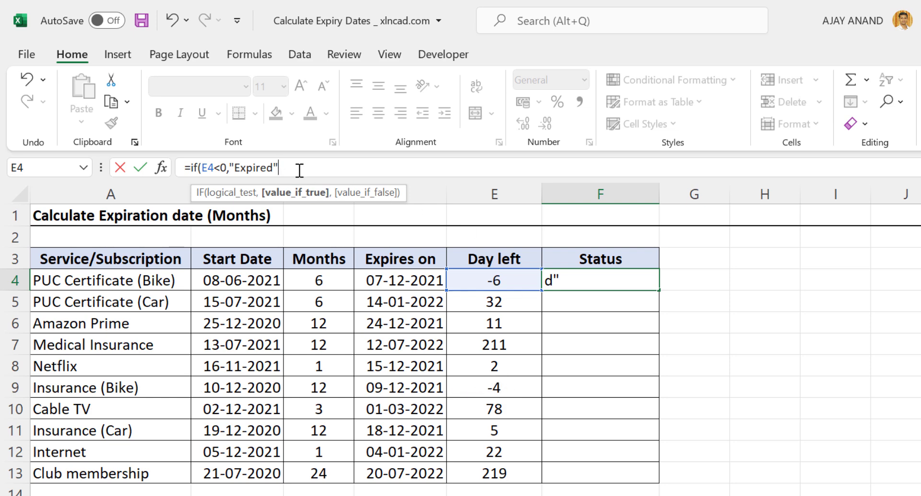
text(,)
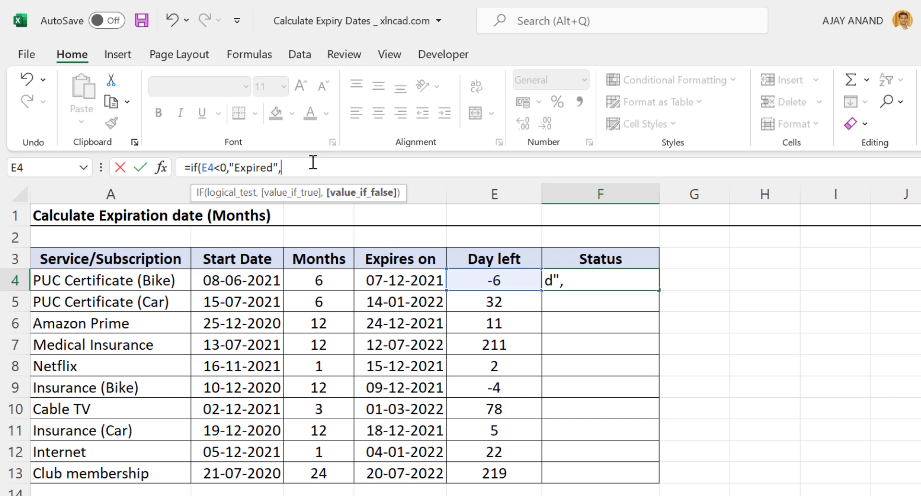
text(if()
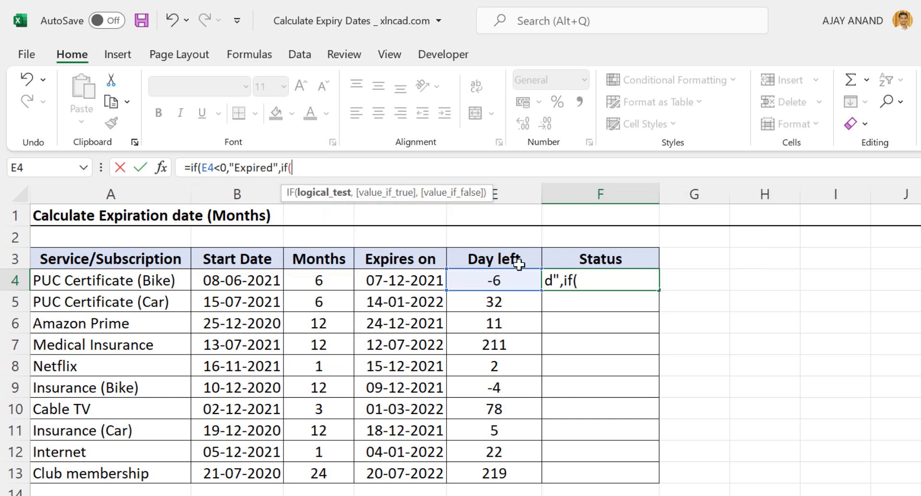
click(512, 280)
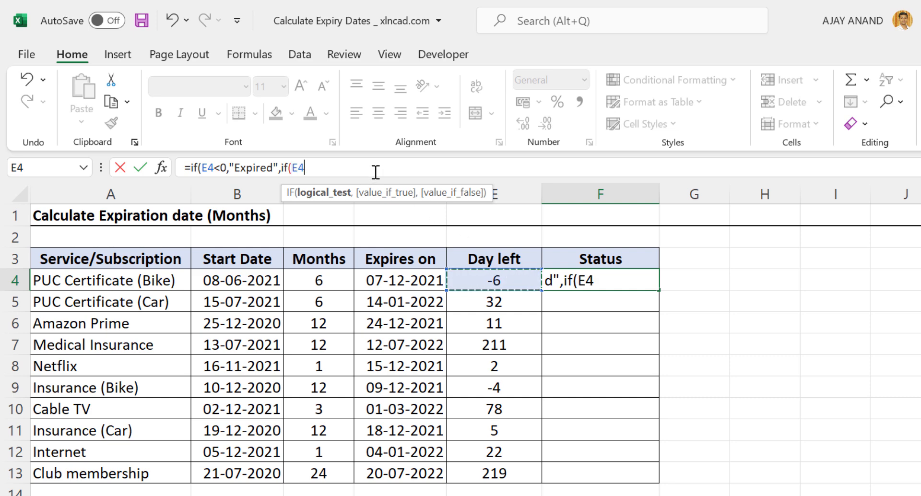
text(<=7,)
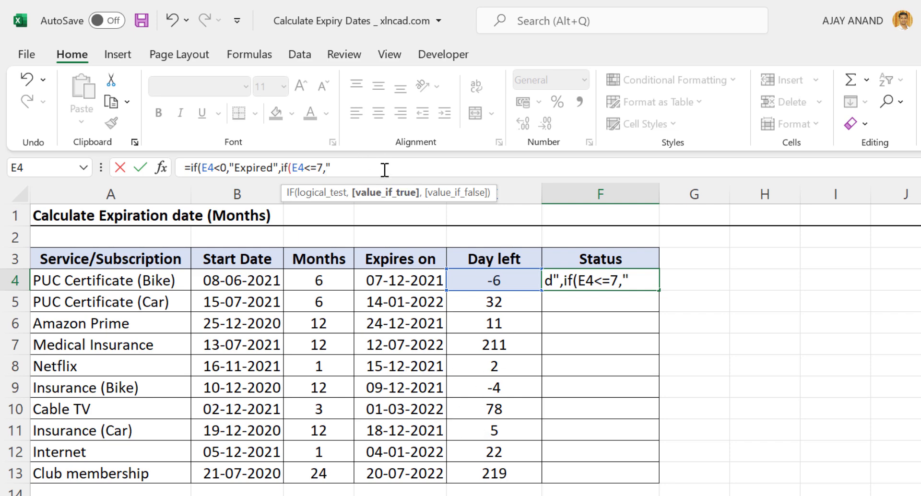
text(xpiri)
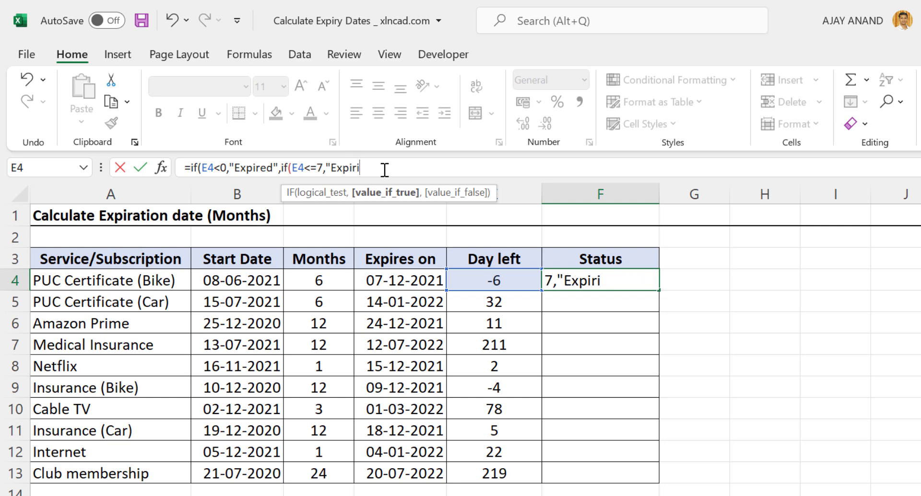
text(ng Soon)
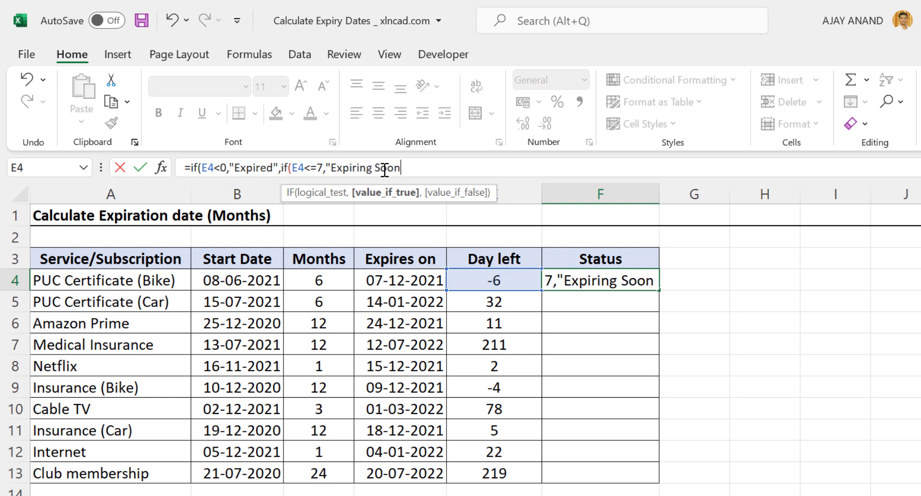
text(",)
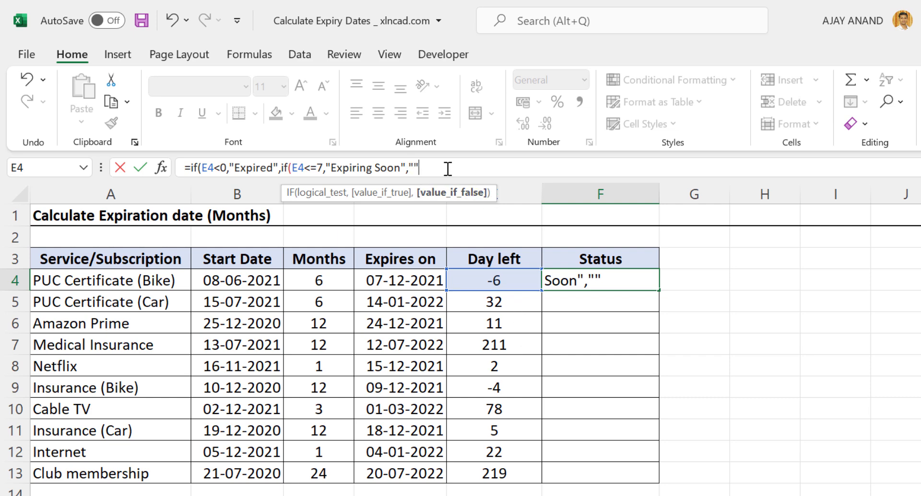
text()))
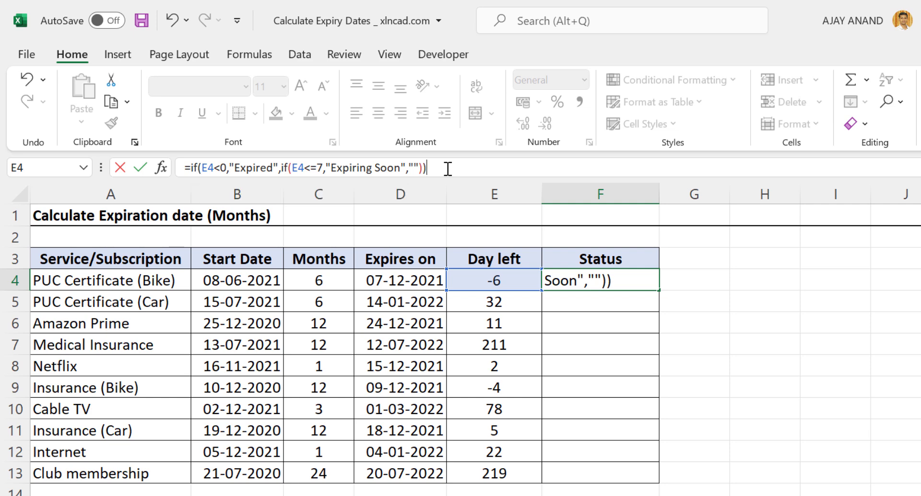
key(Return)
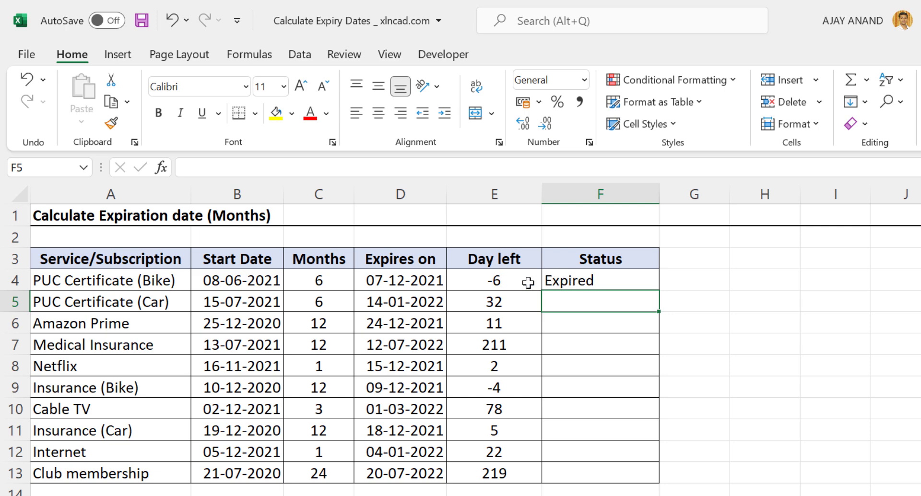
Step: Copy the F4 status formula down to F13 and check the Netflix and Insurance (Bike) values
click(646, 280)
drag(659, 291, 656, 481)
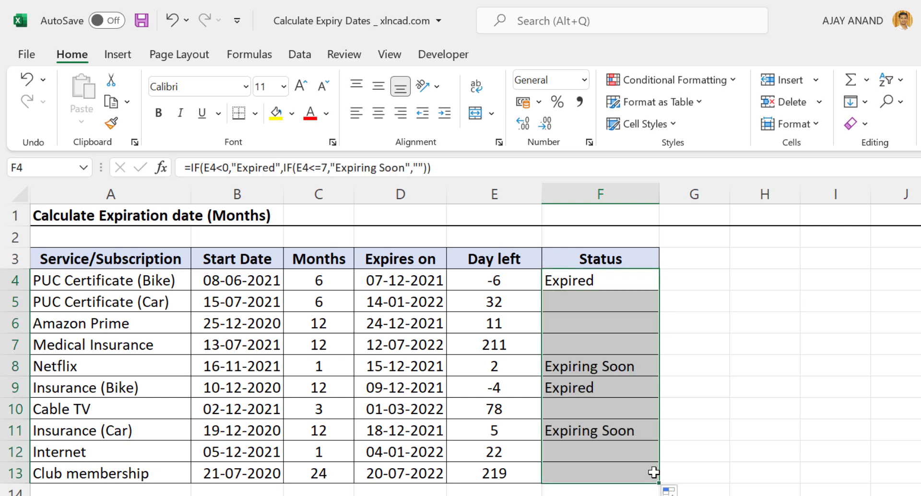
click(502, 361)
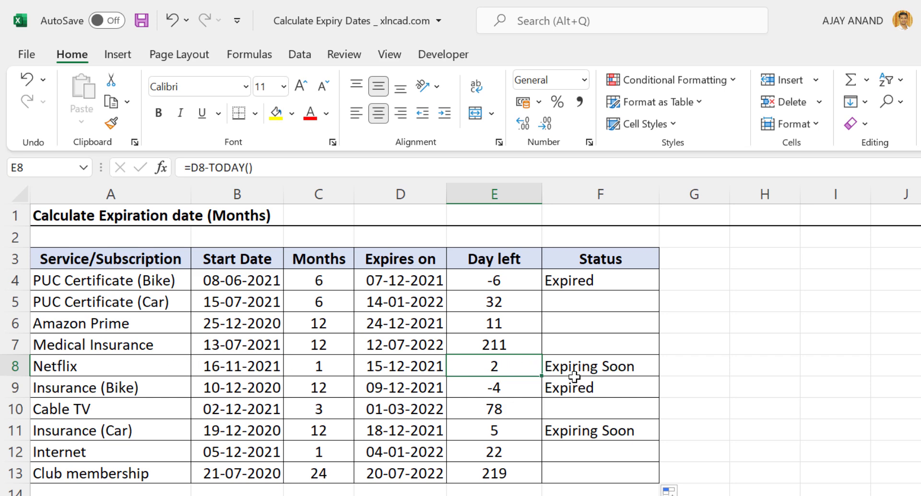
click(511, 387)
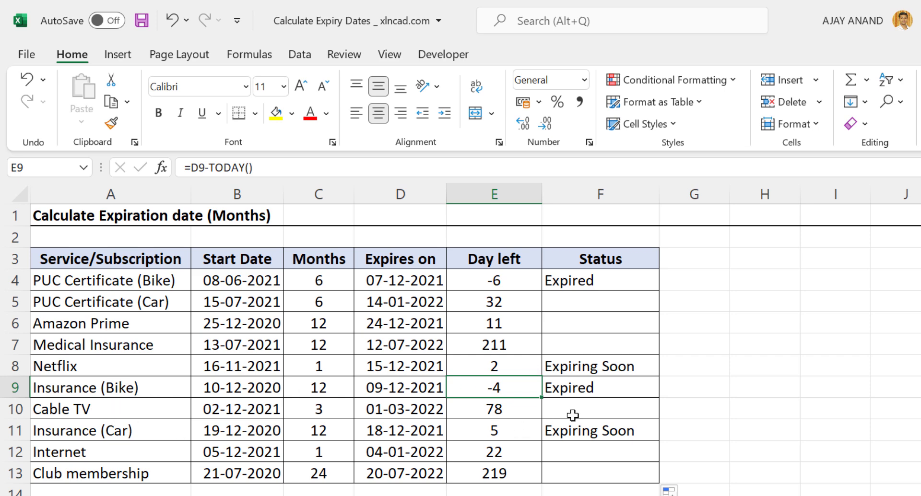
Step: Start a new formula-based conditional formatting rule for the table A4:F13
drag(109, 285, 565, 467)
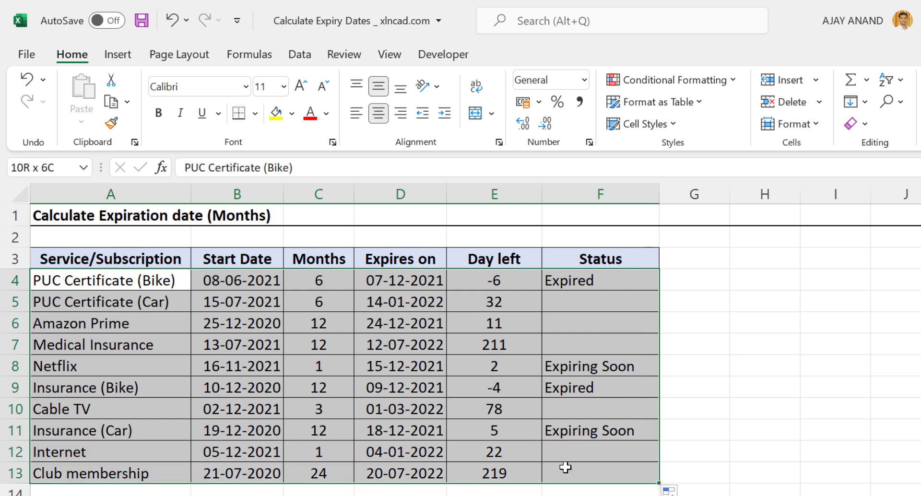
click(658, 82)
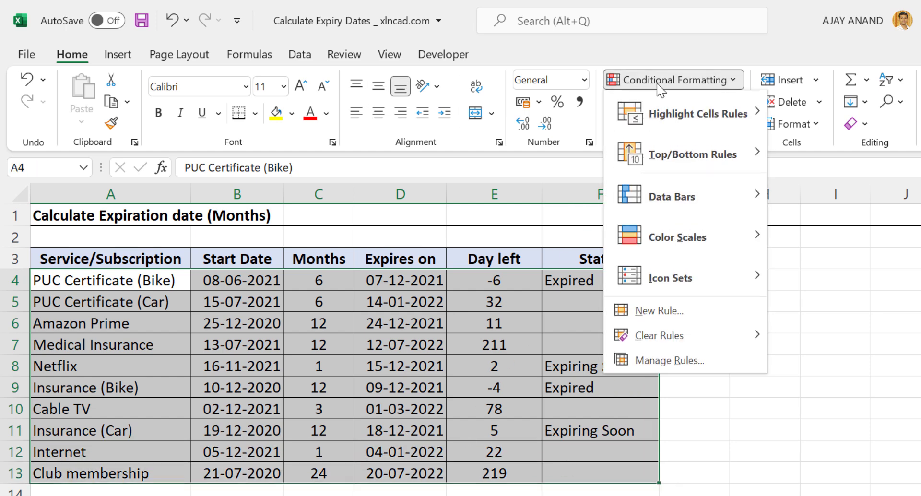
click(664, 317)
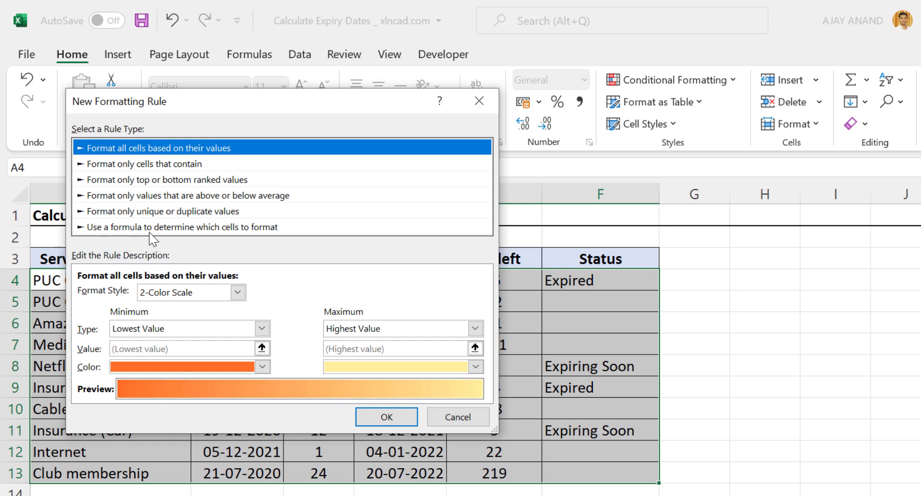
click(163, 228)
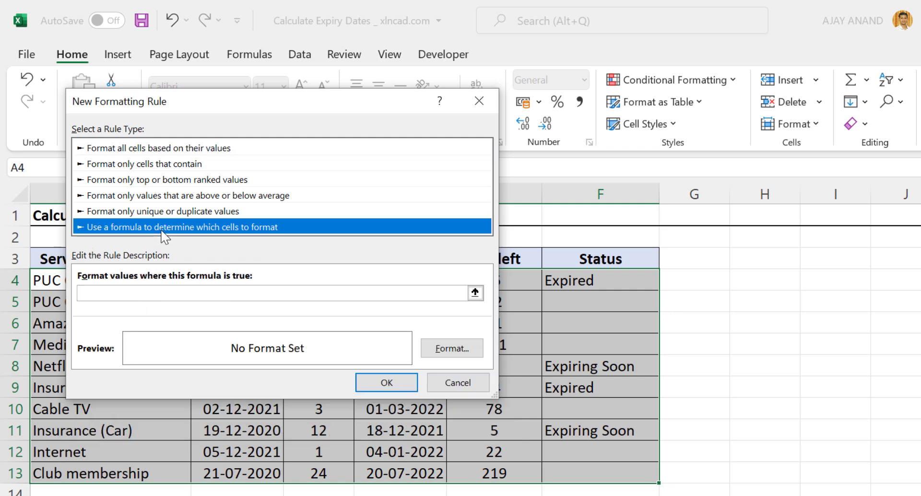
Step: Enter the rule formula referencing $F4, with the row left relative
click(103, 293)
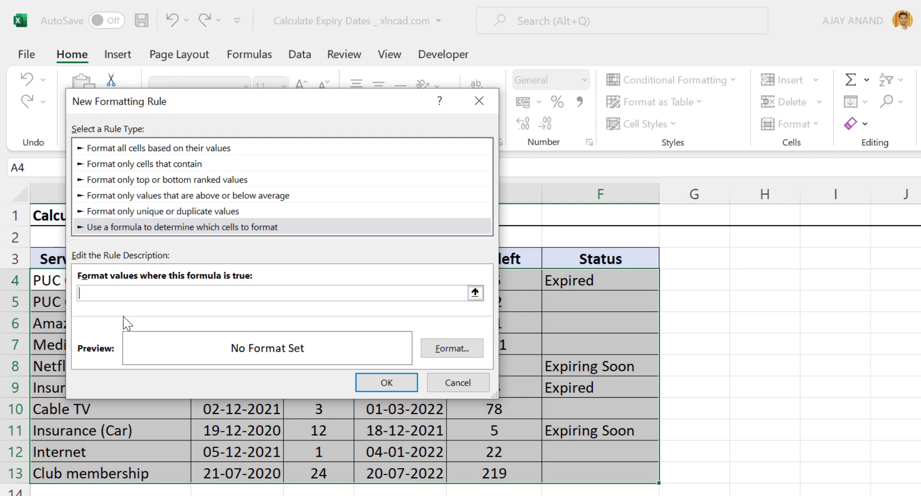
text(=)
click(581, 279)
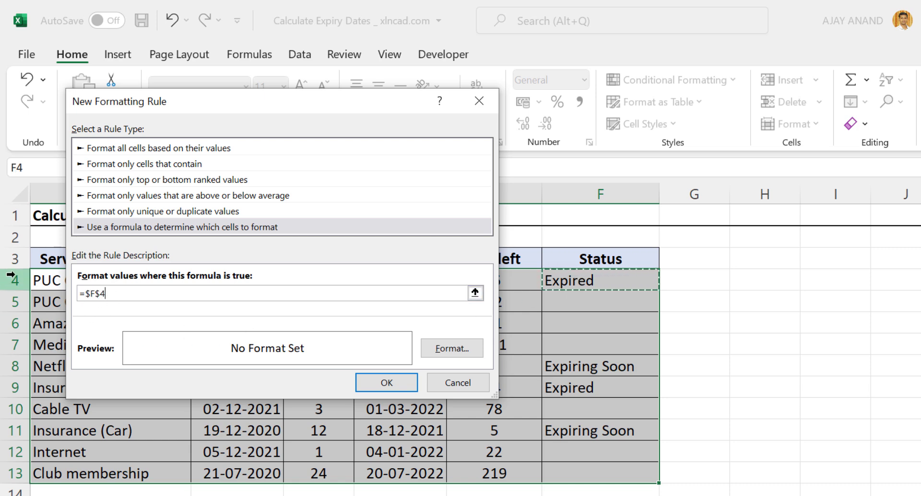
click(100, 293)
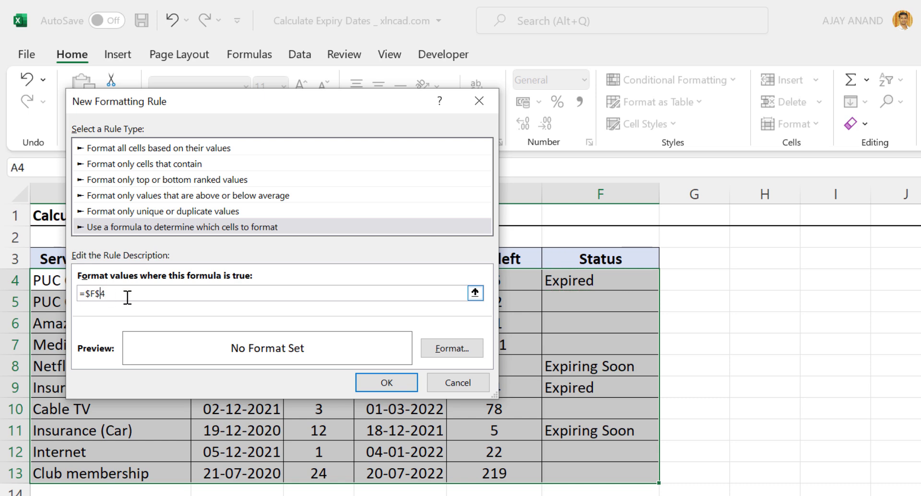
click(125, 293)
Step: Give the Expired rule a light pink fill and apply it to the table
click(434, 355)
click(263, 48)
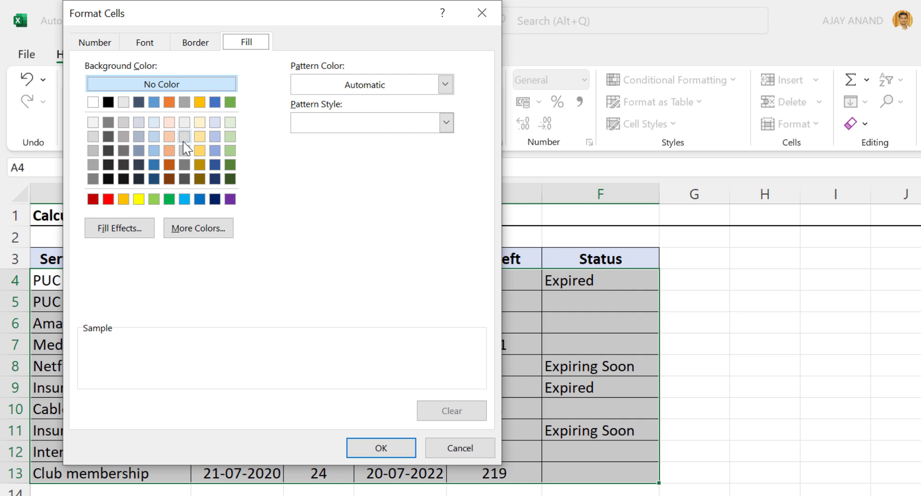
click(212, 234)
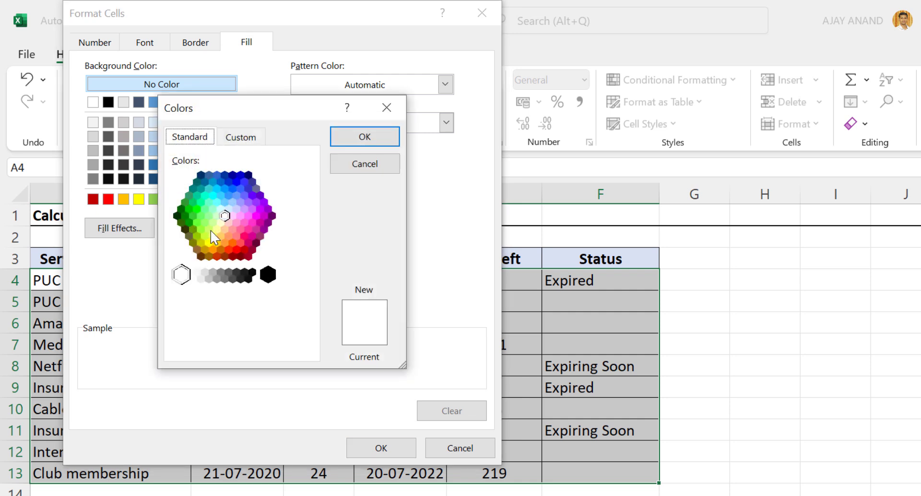
click(241, 138)
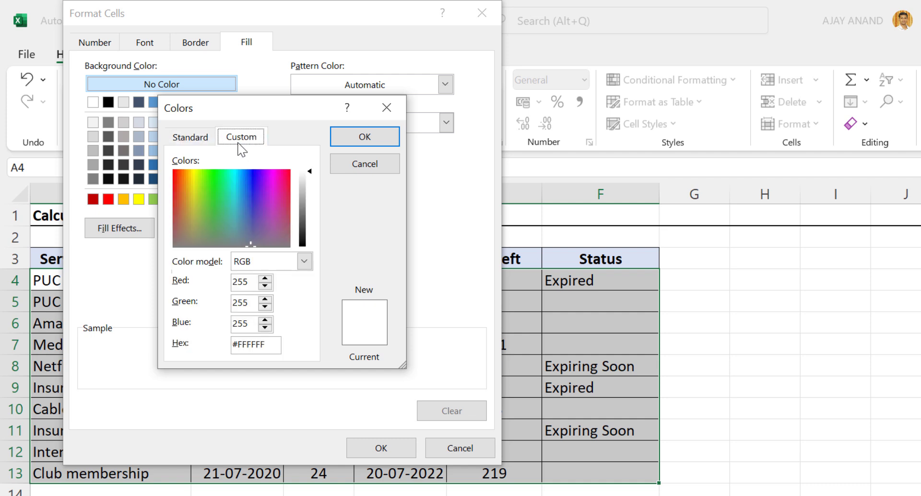
click(199, 140)
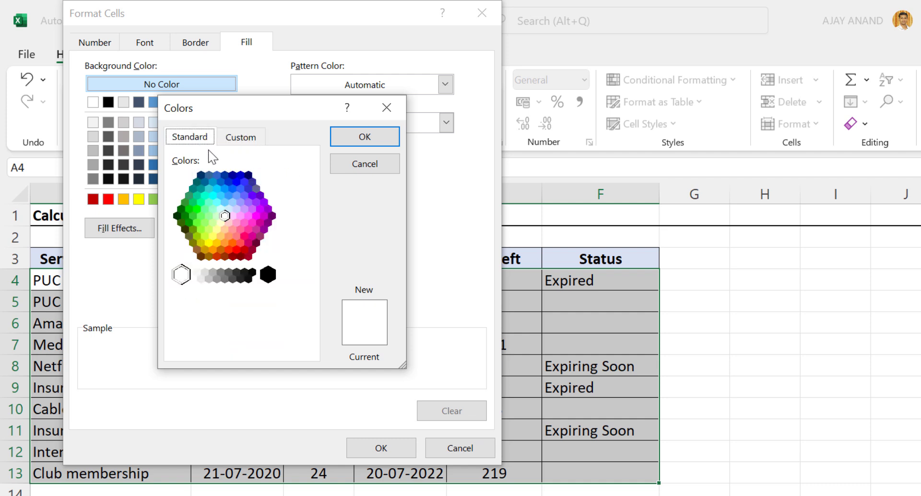
click(230, 223)
click(360, 138)
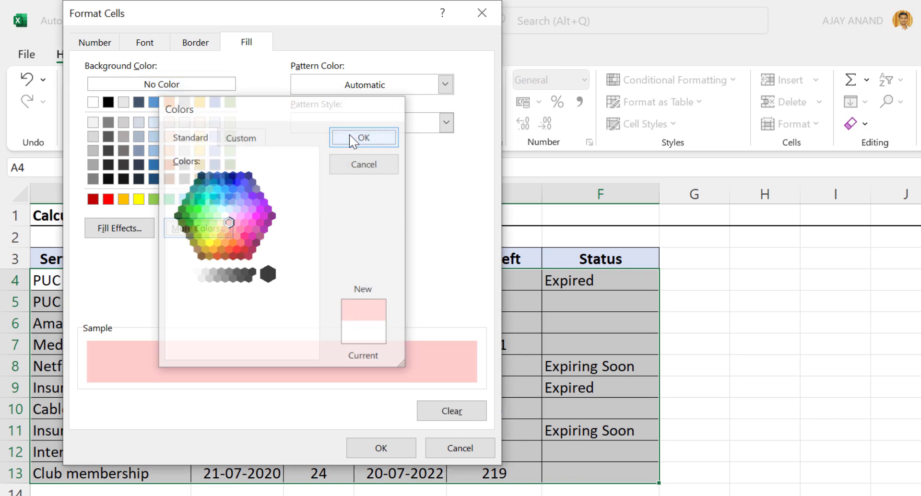
click(371, 449)
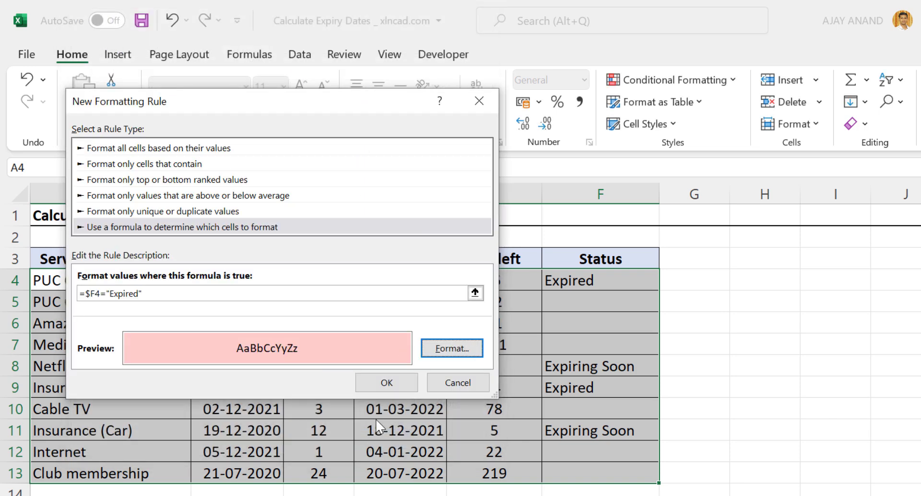
click(376, 382)
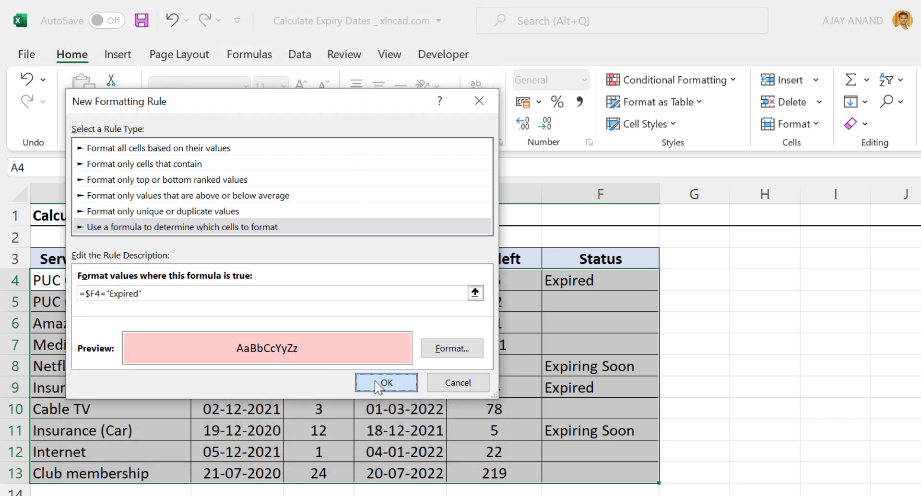
click(352, 320)
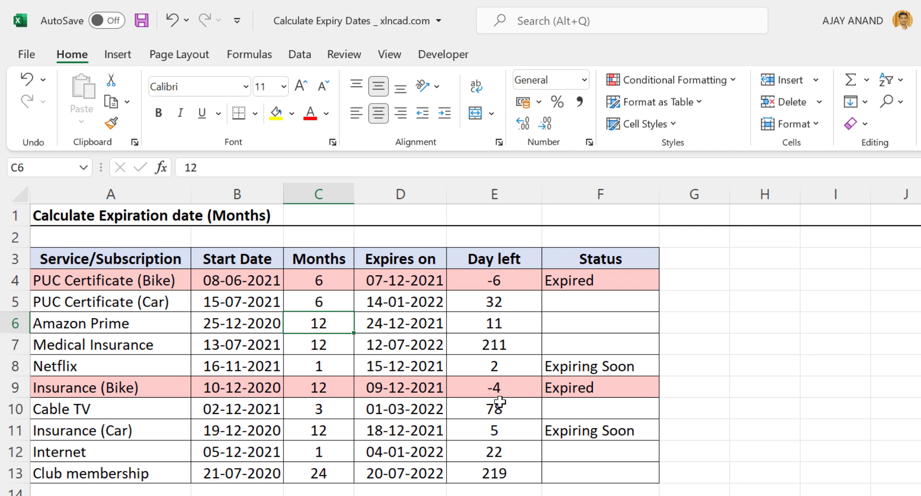
Step: Replace the month 7 with 4 in B5's PUC Certificate (Car) start date
click(227, 301)
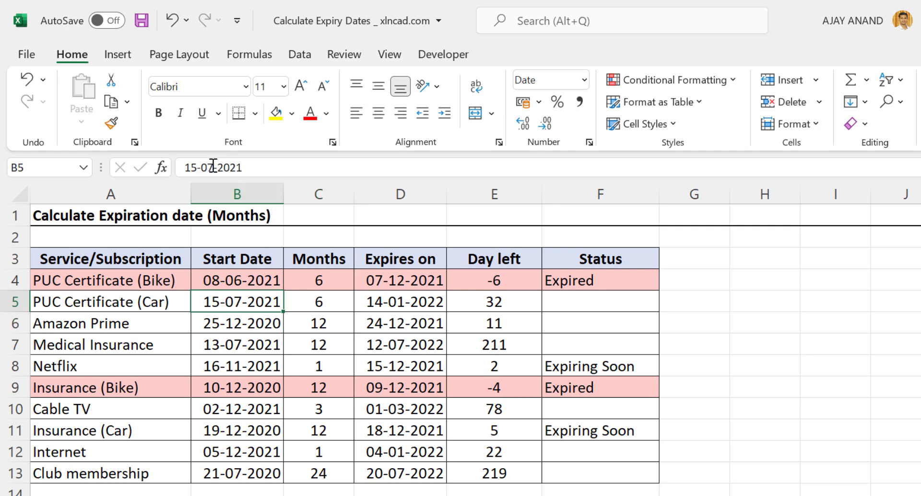
drag(213, 167, 207, 168)
text(4)
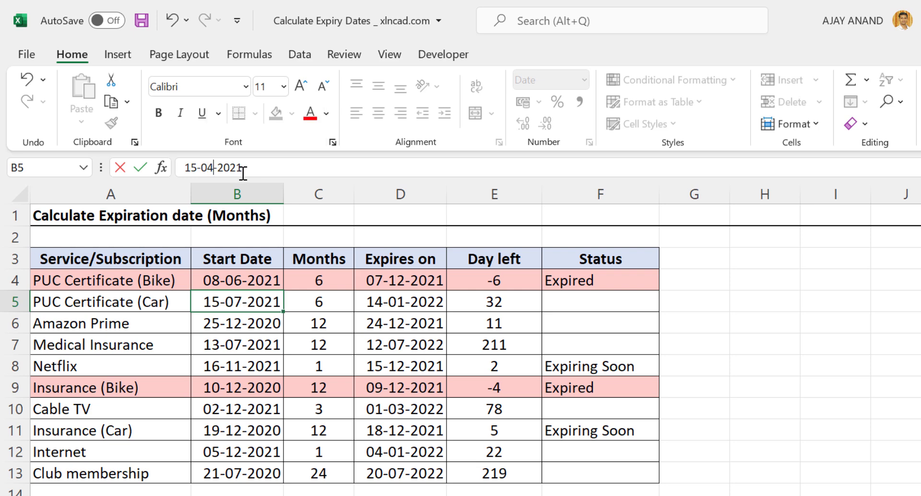
key(Return)
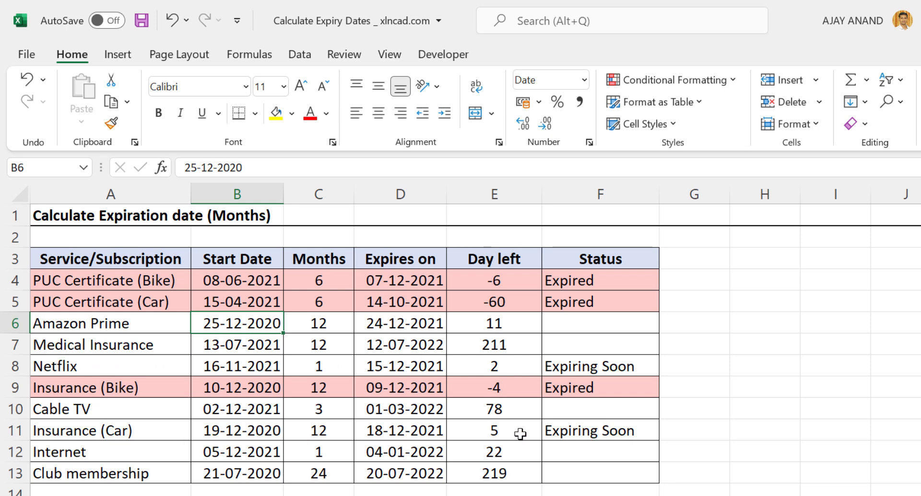
Step: Start a formula-based conditional formatting rule on A4:F13 with =$F4="Expiring Soon"
drag(70, 283, 590, 474)
click(666, 85)
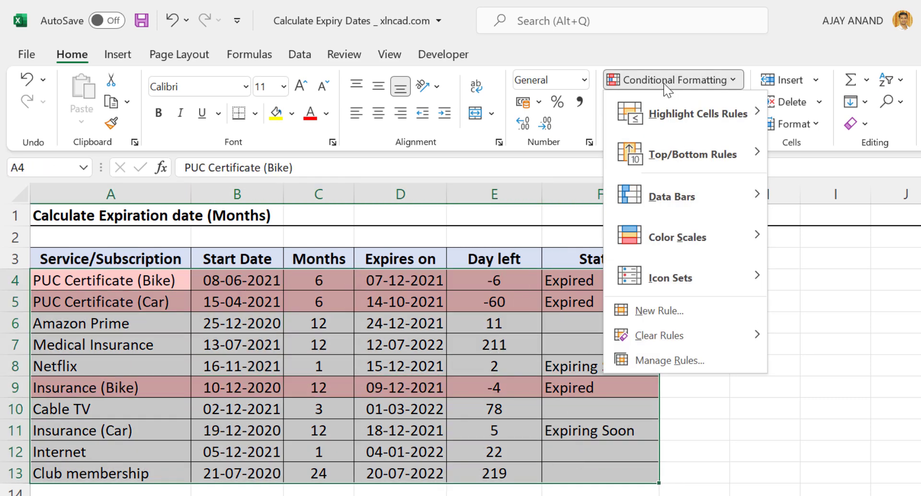
click(628, 307)
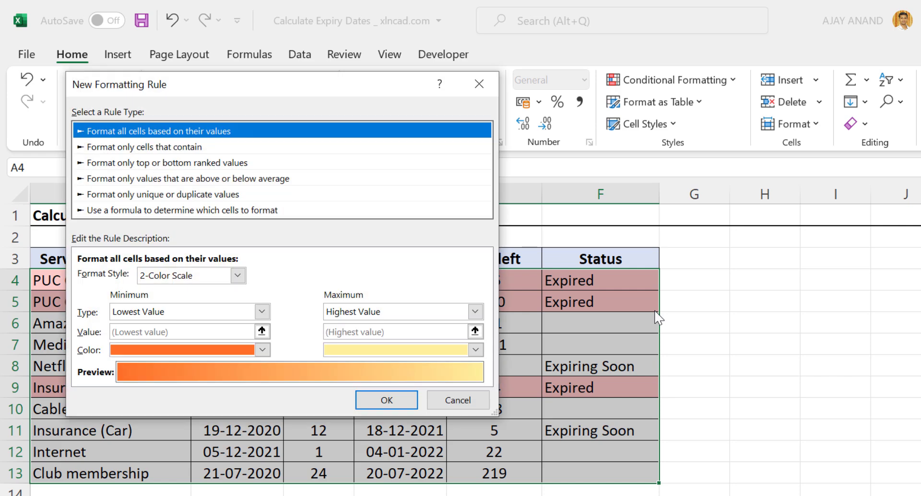
click(123, 211)
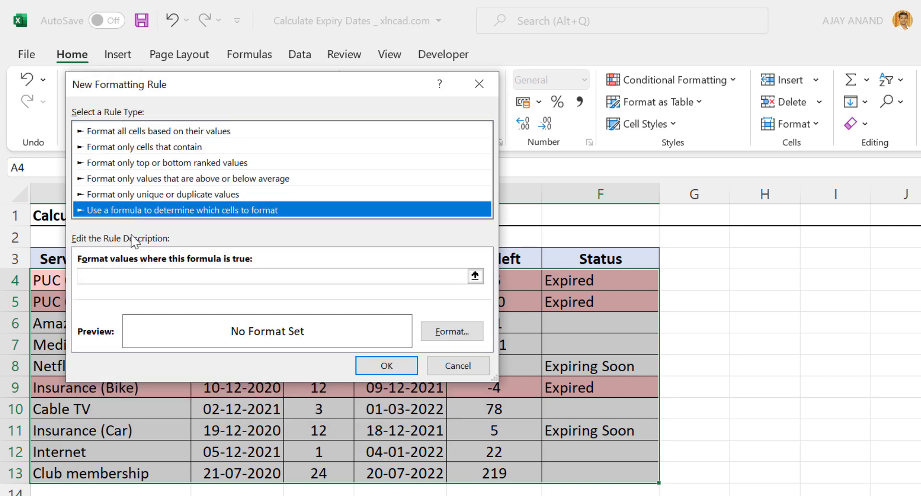
click(126, 276)
text(=)
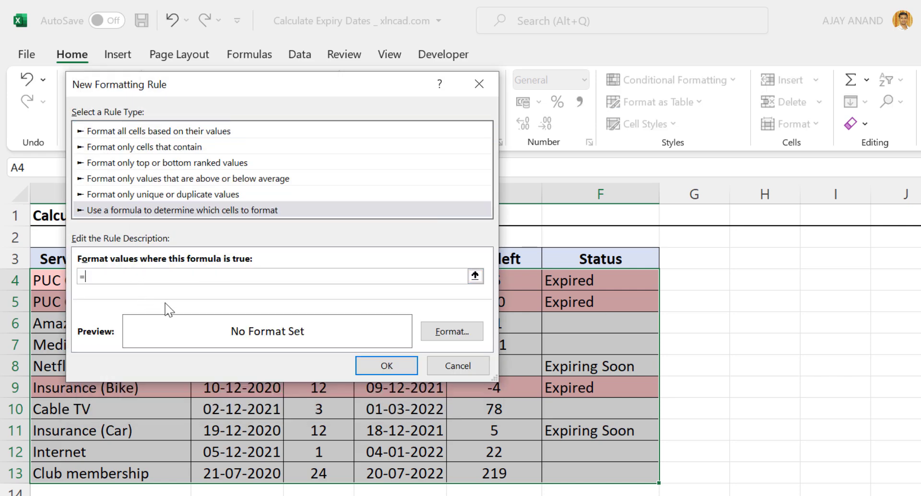
click(591, 282)
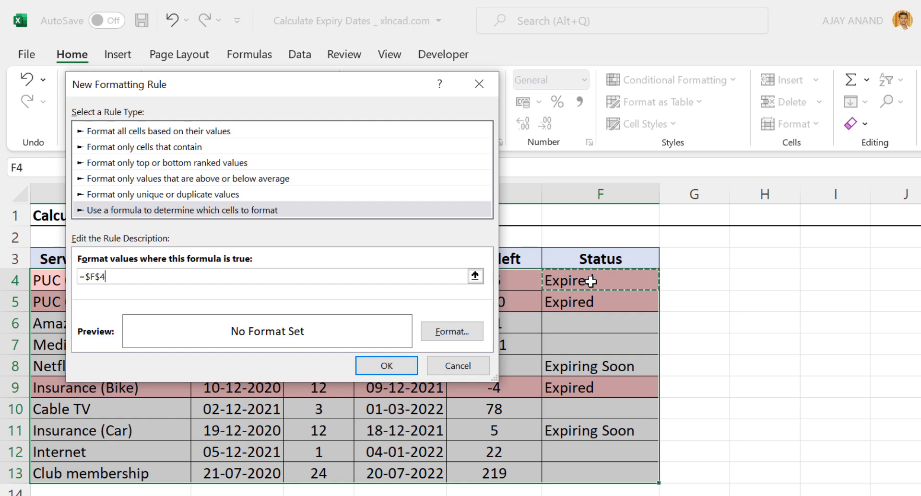
click(101, 276)
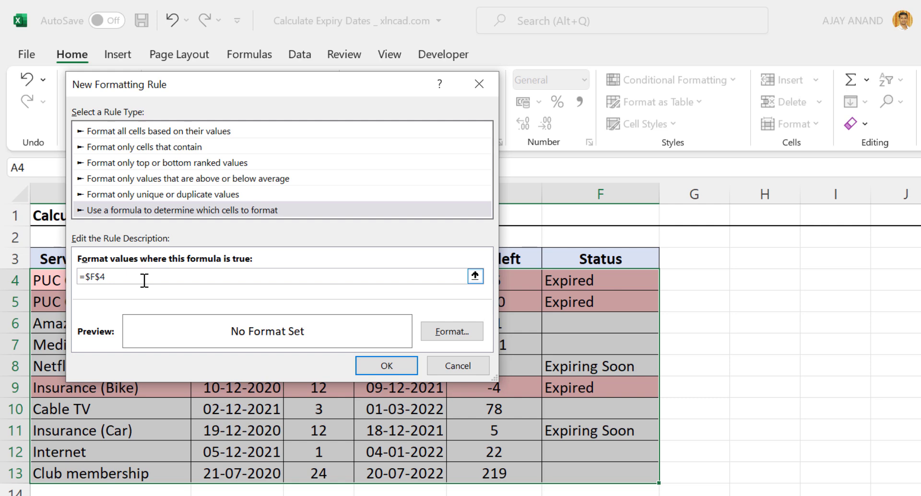
click(145, 279)
Step: Give the Expiring Soon rule a light yellow fill and apply it
click(433, 337)
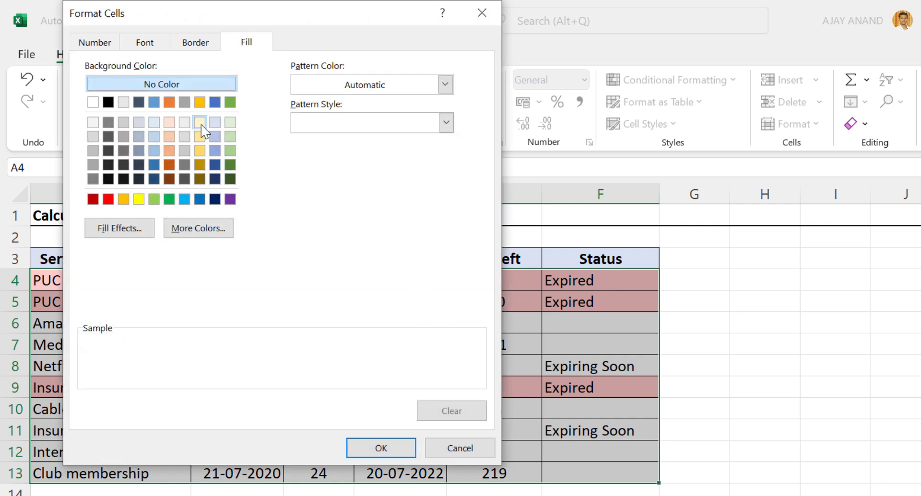
click(200, 125)
click(380, 446)
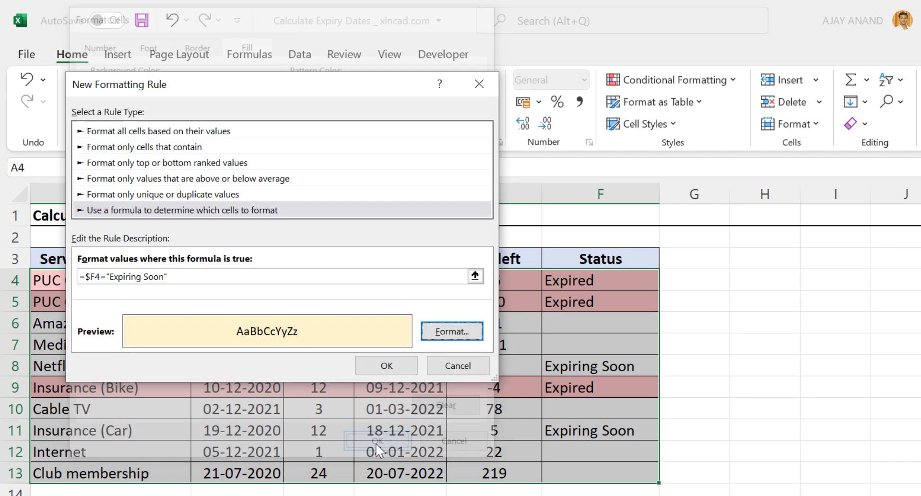
click(383, 370)
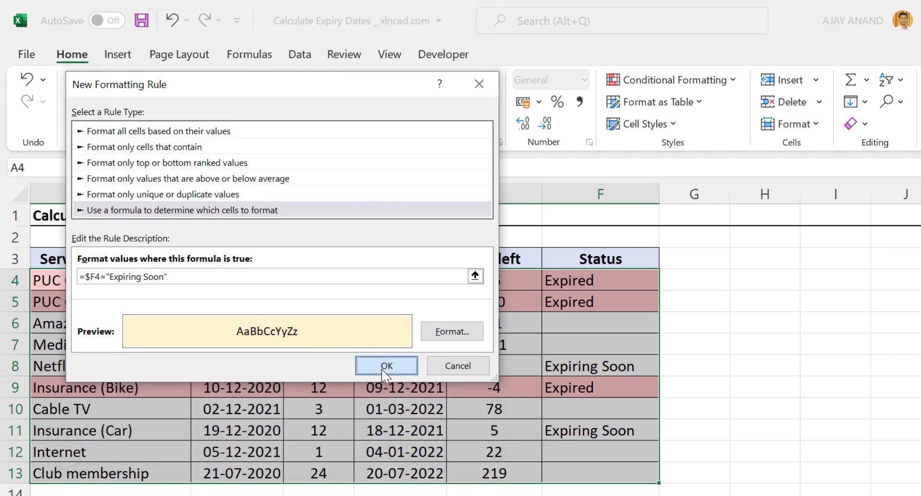
click(497, 410)
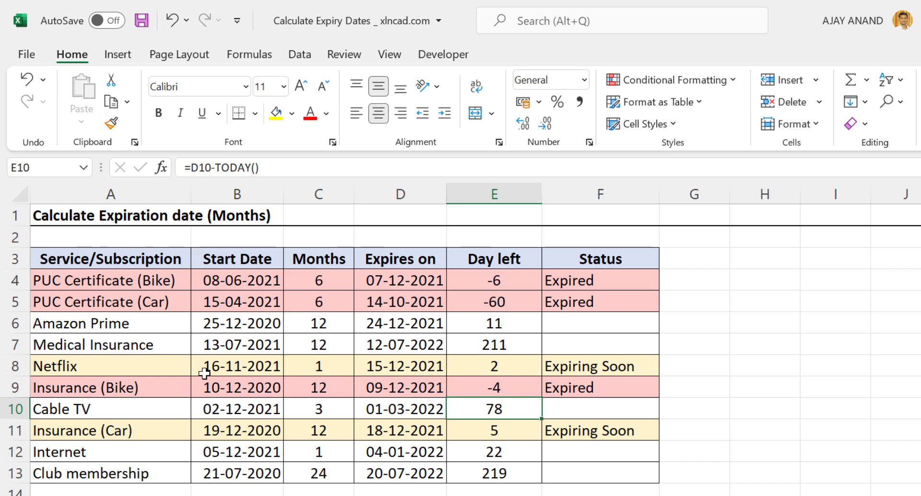
Step: Change the Club membership start date's year to 19, then go to the Ex 2 & 3 sheet
click(277, 468)
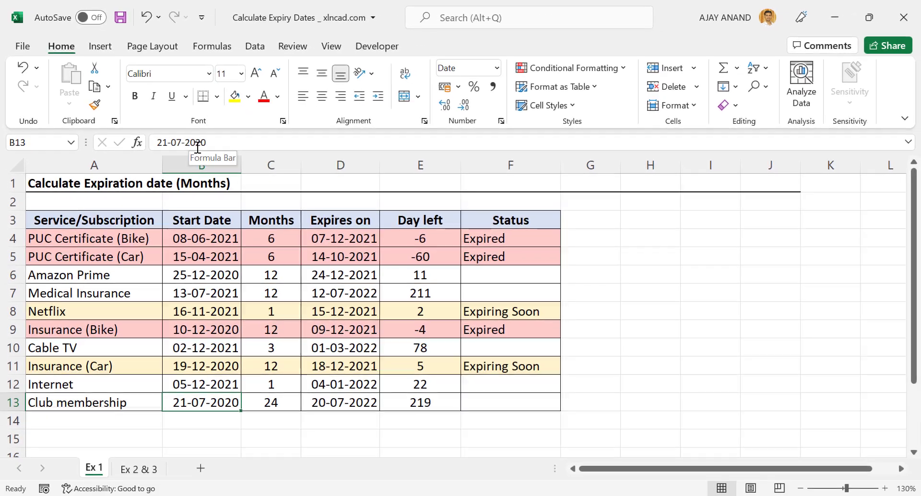
drag(221, 162, 246, 167)
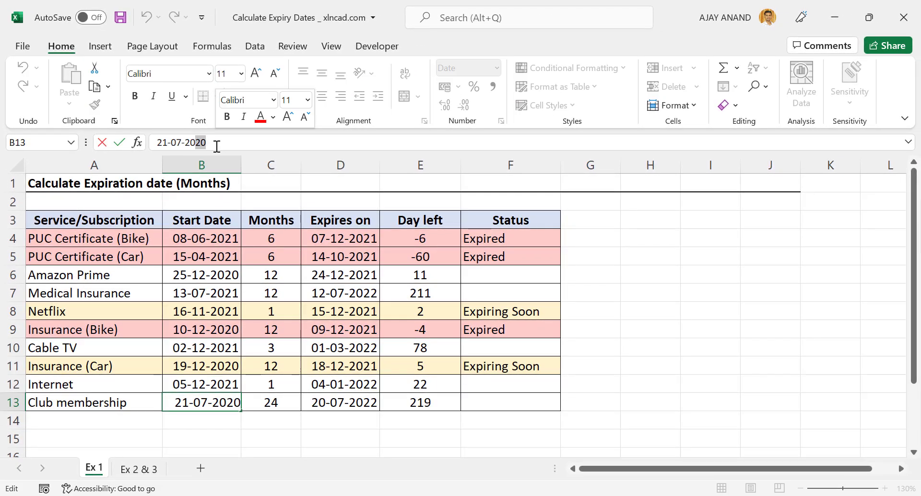
text(19)
key(Return)
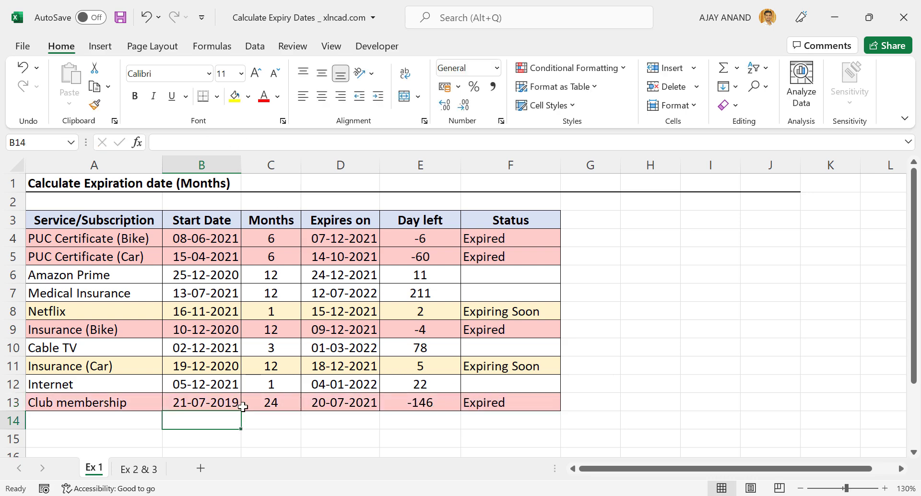
click(133, 472)
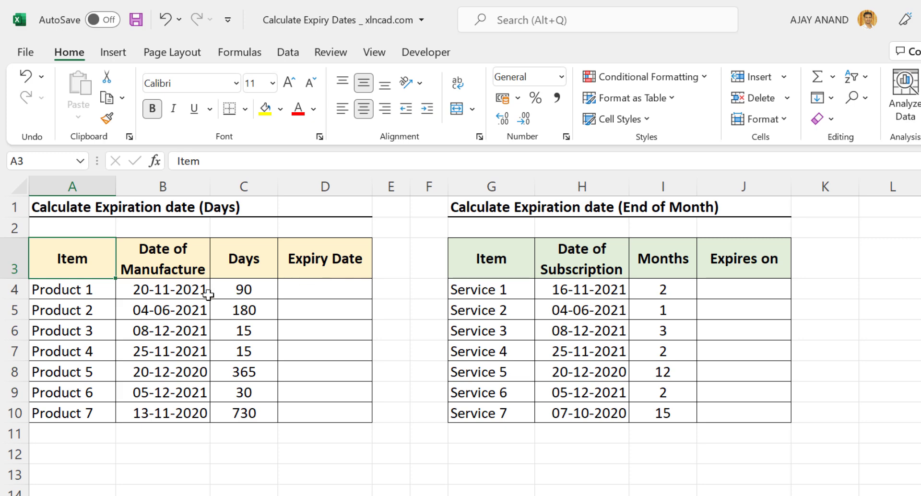
Step: Enter =B4+C4-1 in D4 and fill it down to D10 for all seven products
click(310, 287)
text(=)
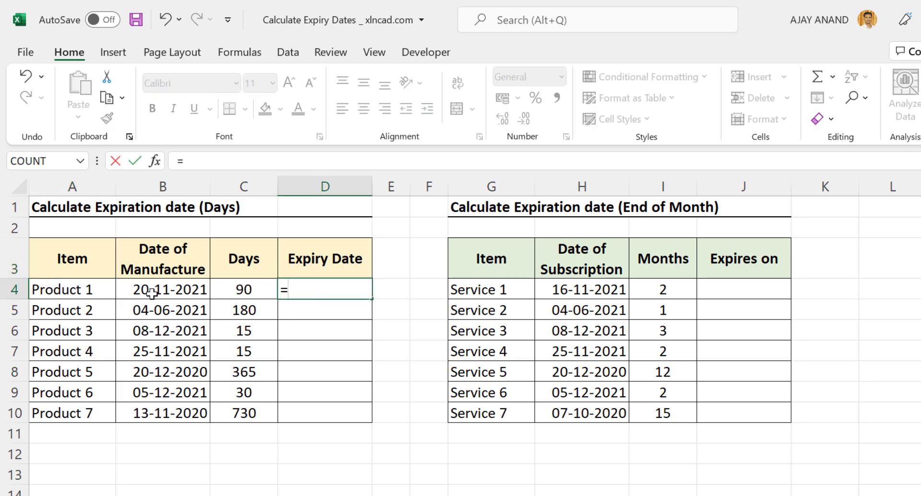
click(187, 291)
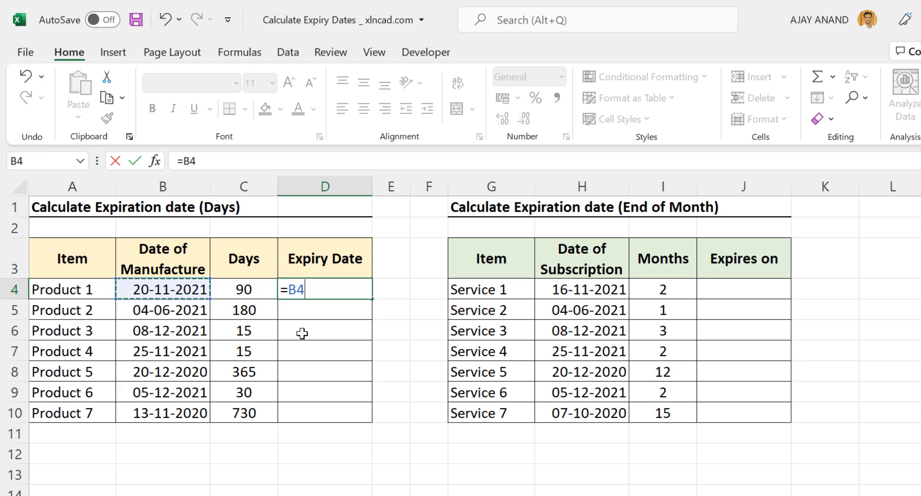
text(+)
click(263, 294)
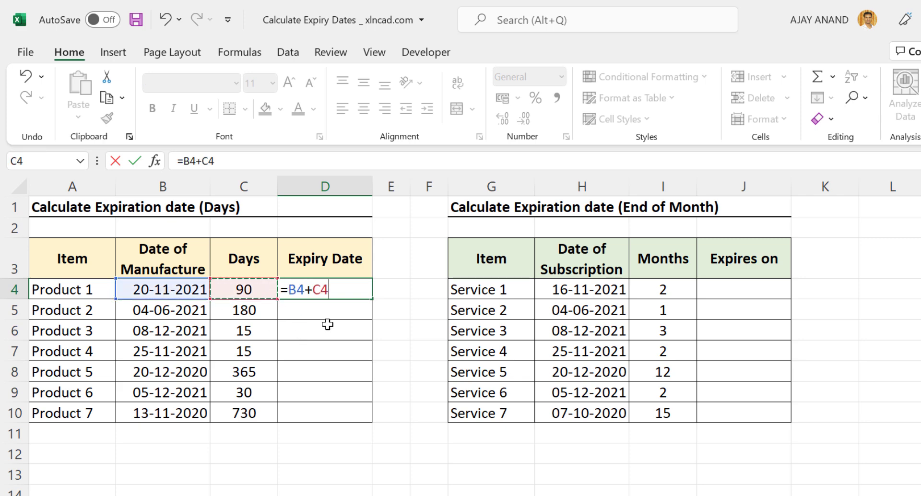
text(-1)
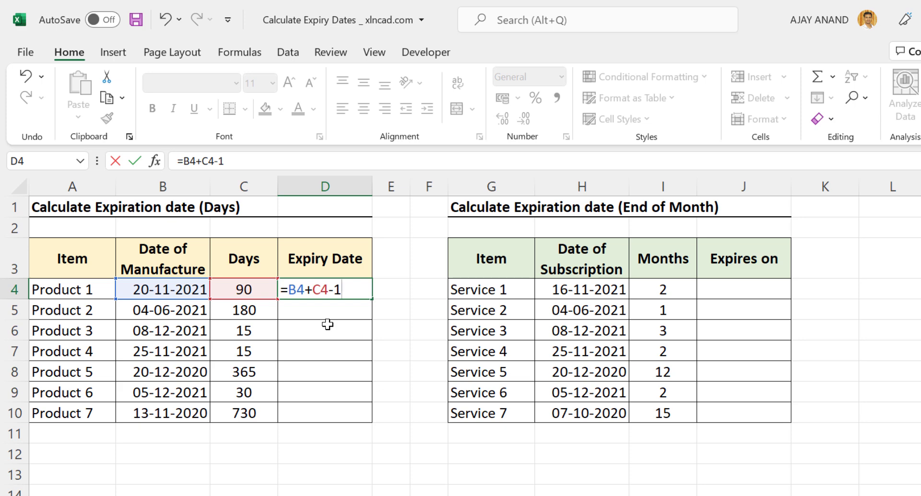
key(Return)
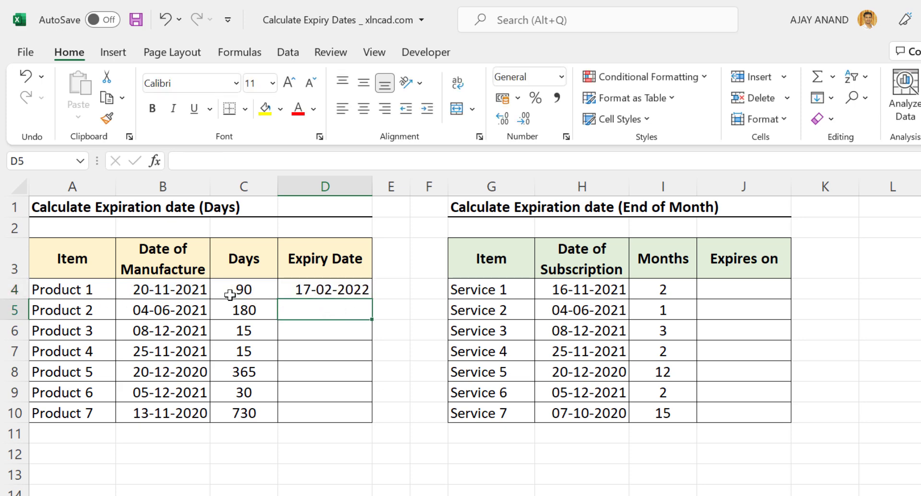
click(360, 288)
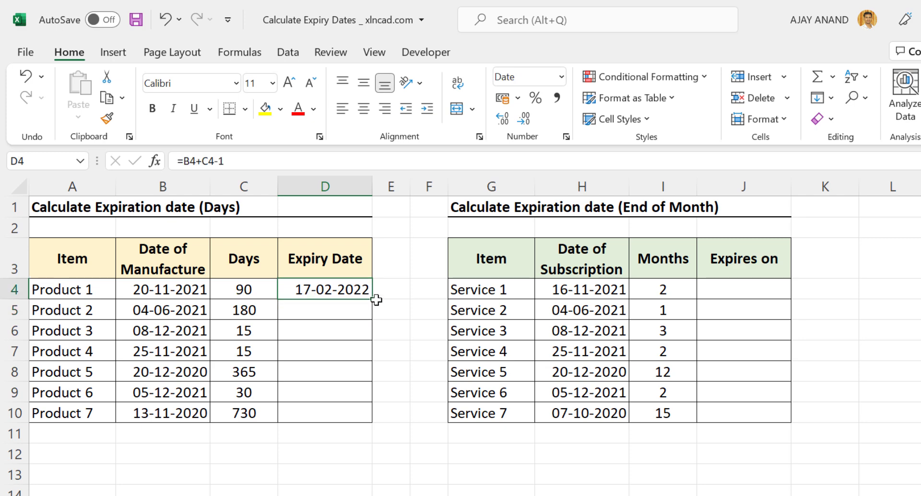
drag(374, 299, 374, 422)
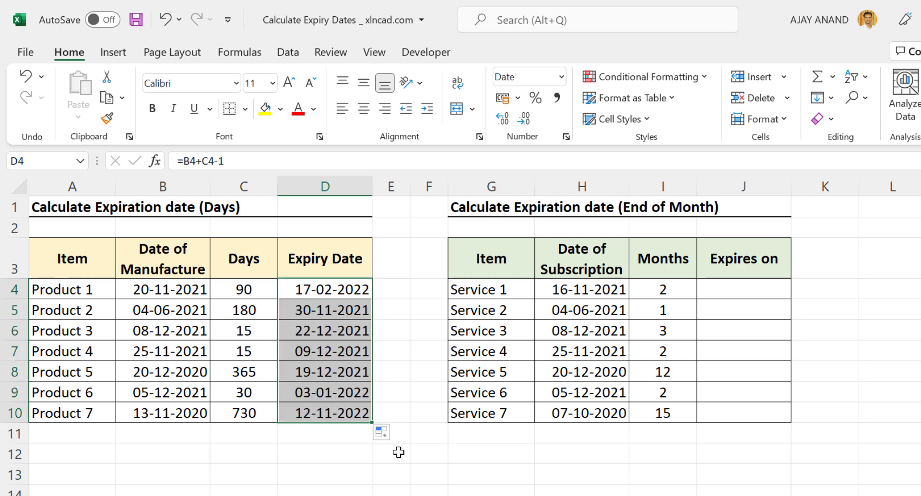
click(159, 332)
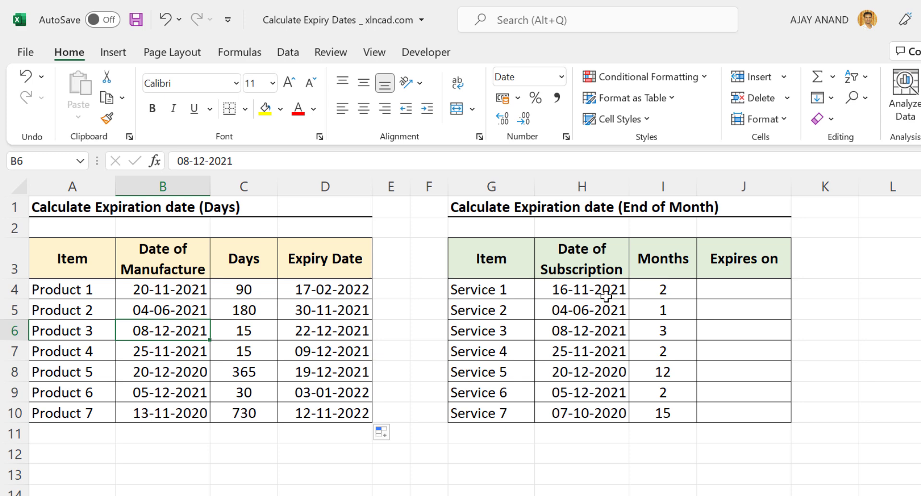
Step: Enter =EOMONTH(H4,I4-1) in J4 for Service 1, giving 44561
click(730, 293)
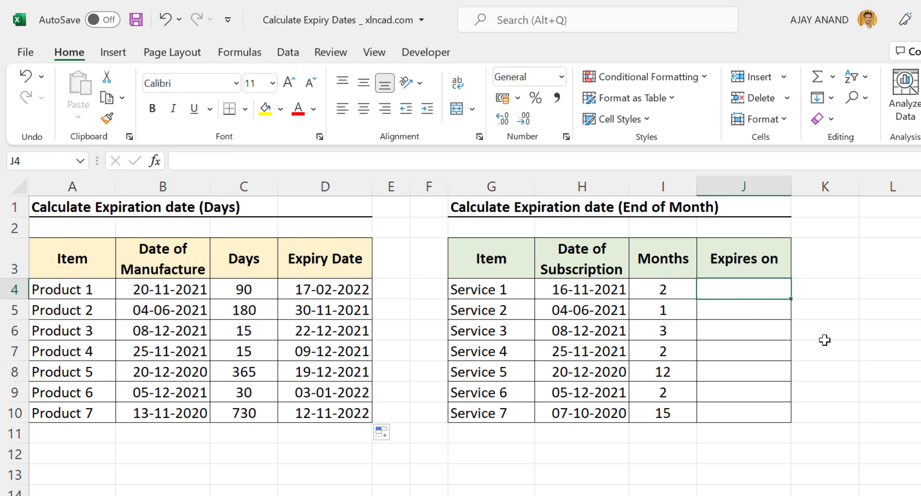
text(=)
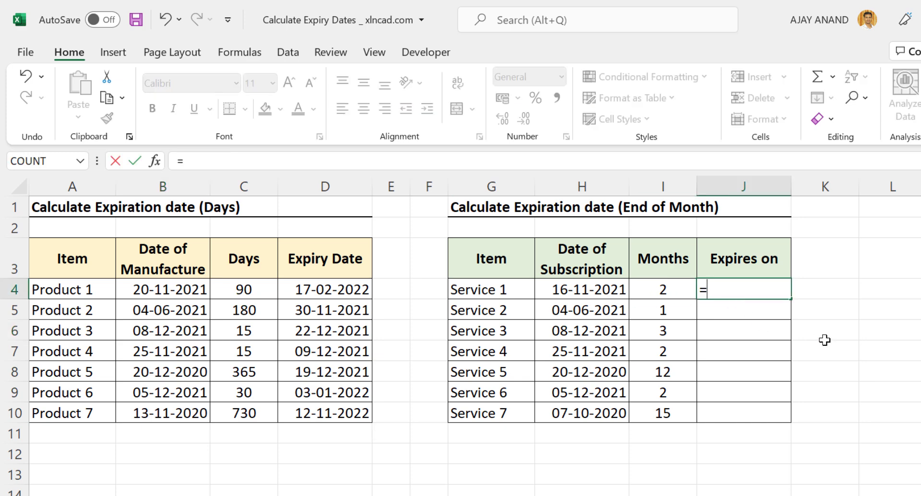
text(eomont)
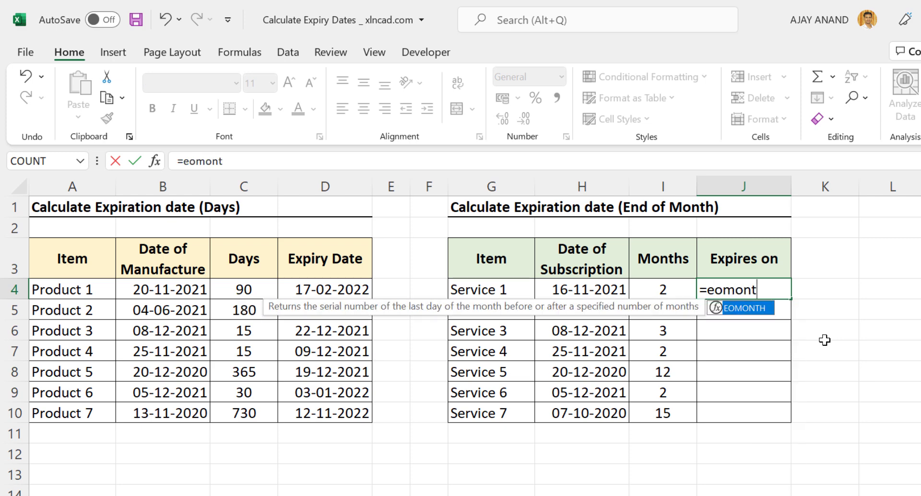
text(h()
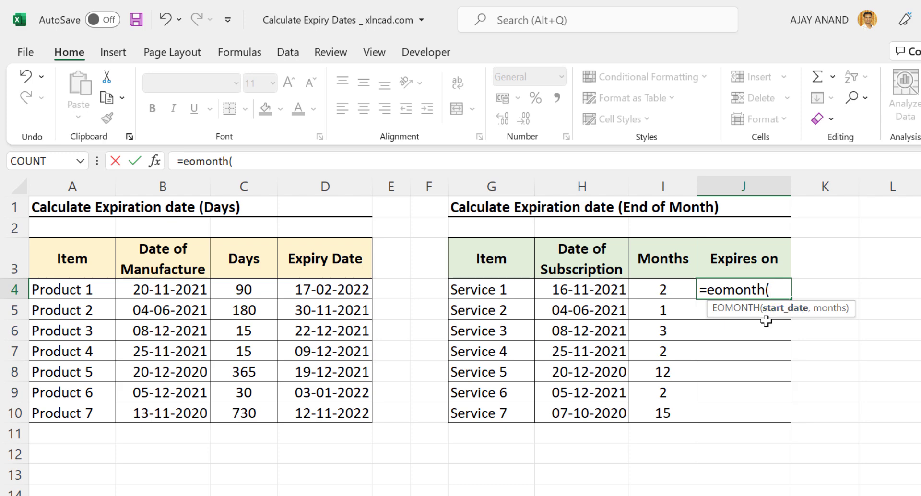
click(573, 289)
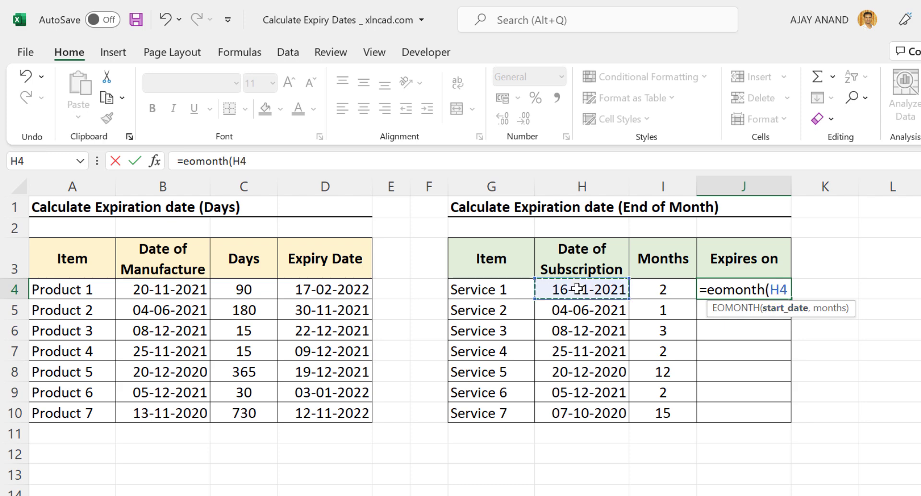
text(,)
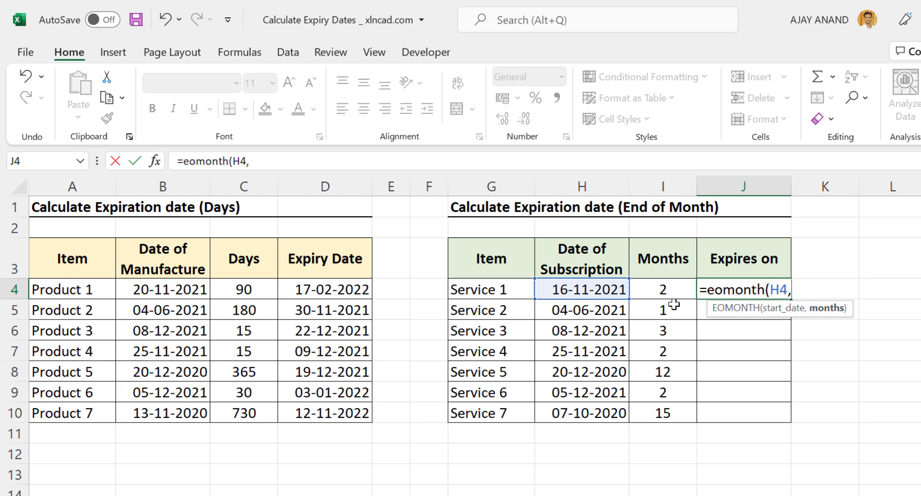
click(674, 288)
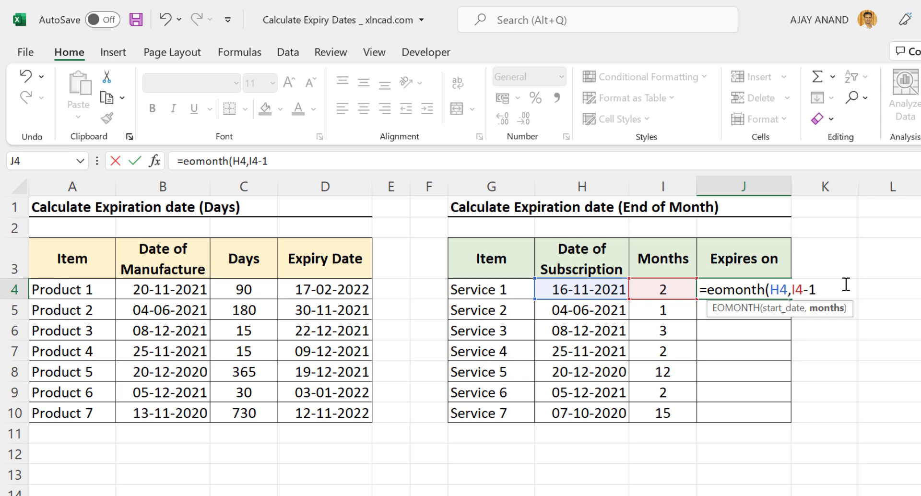
key(Return)
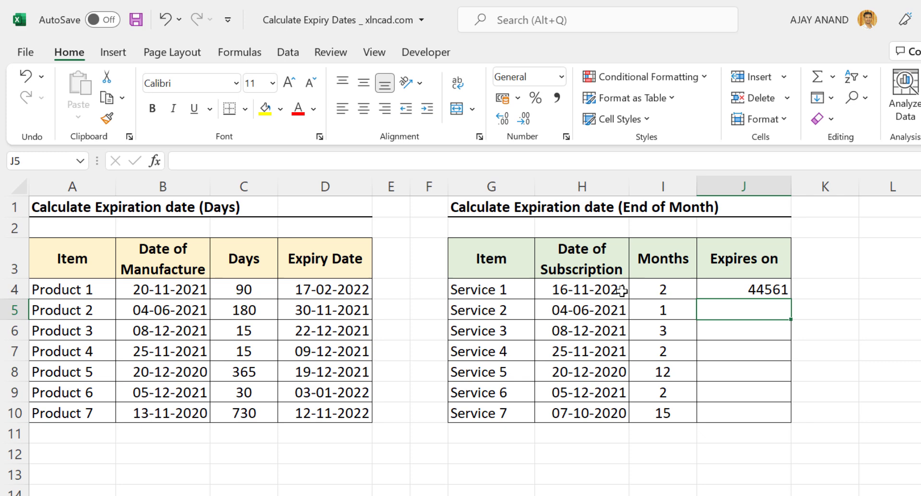
Step: Format J4 as Short Date and fill the end-of-month formula down to J10
click(737, 290)
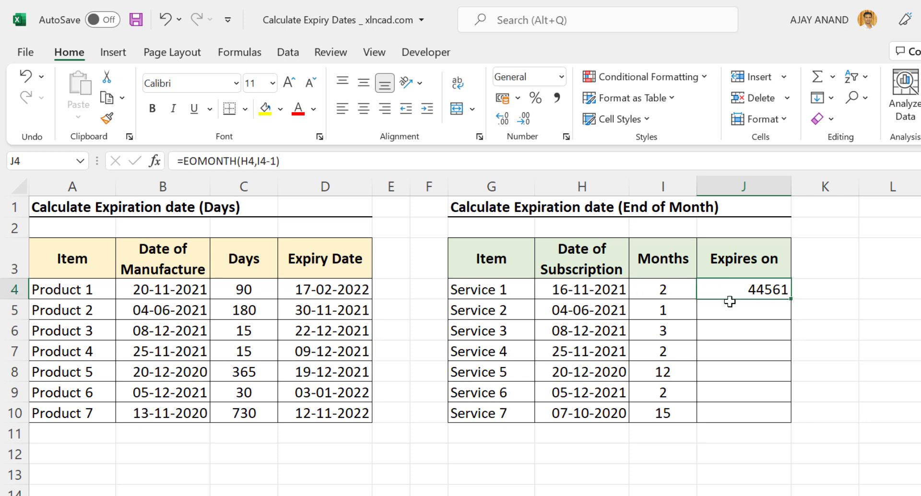
click(562, 77)
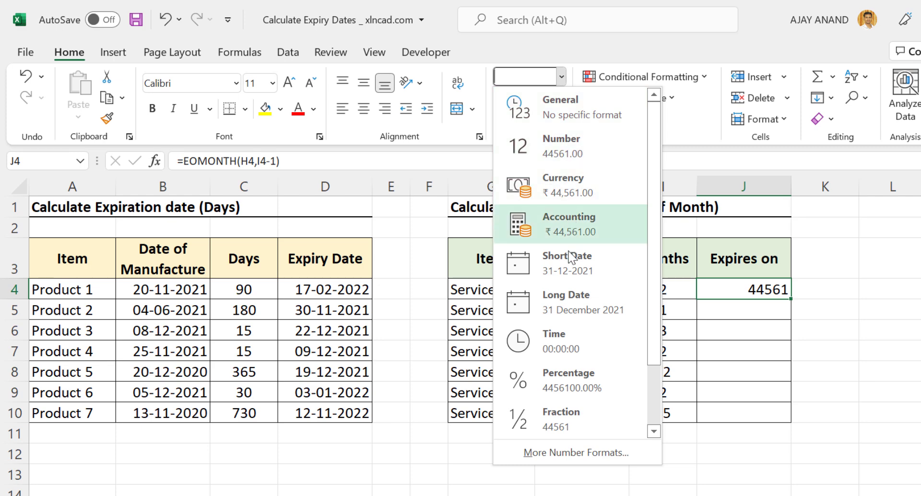
click(570, 273)
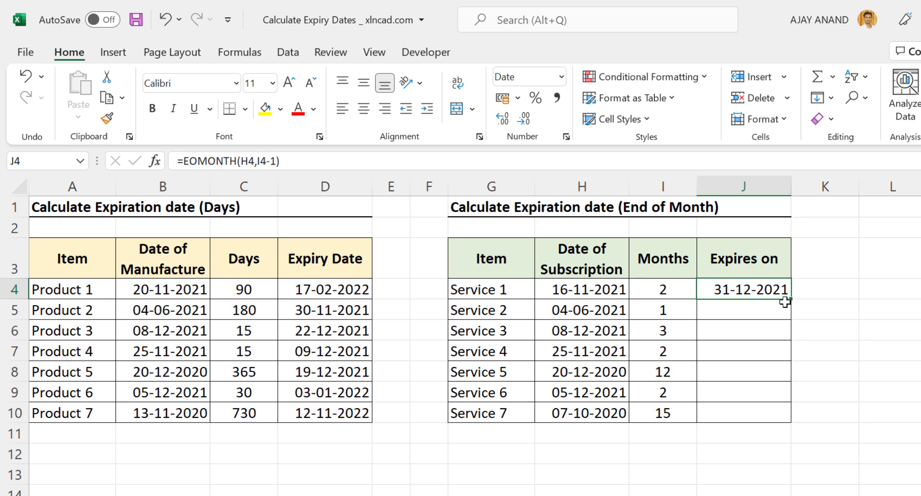
drag(791, 300, 791, 421)
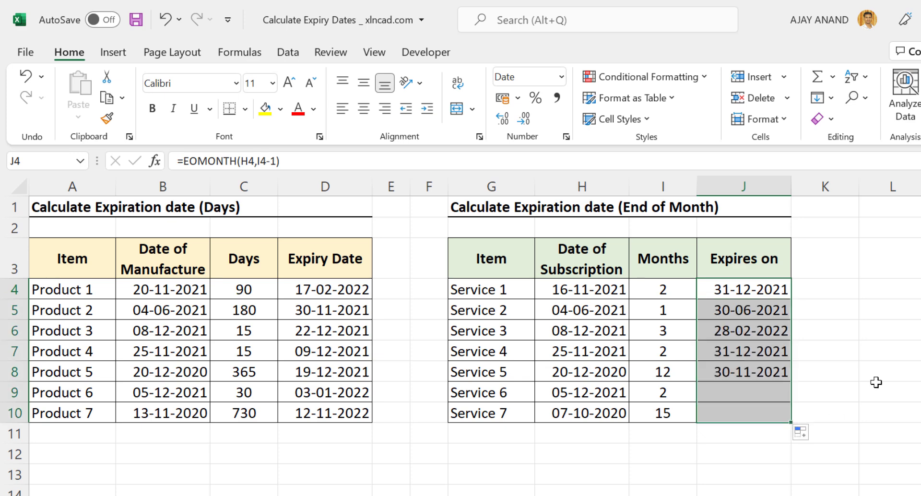
Step: Change Service 1's months in I4 to 1, giving 30-11-2021
click(658, 295)
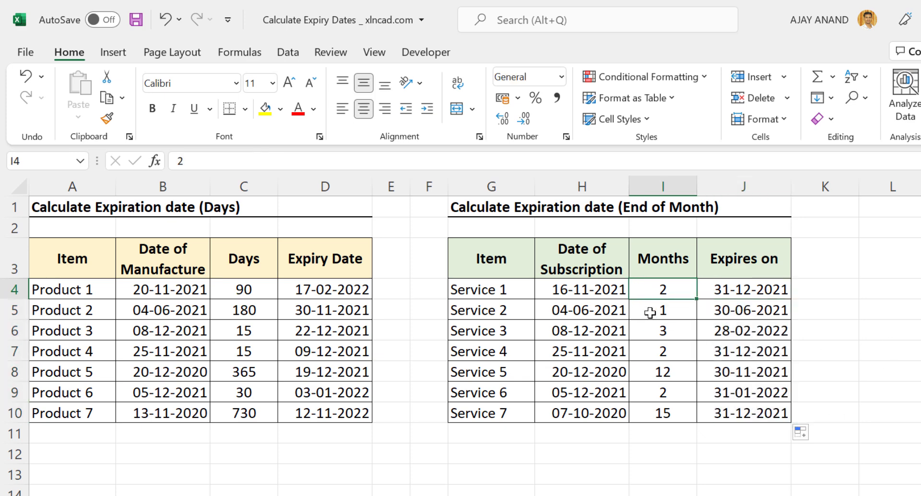
text(1)
key(Return)
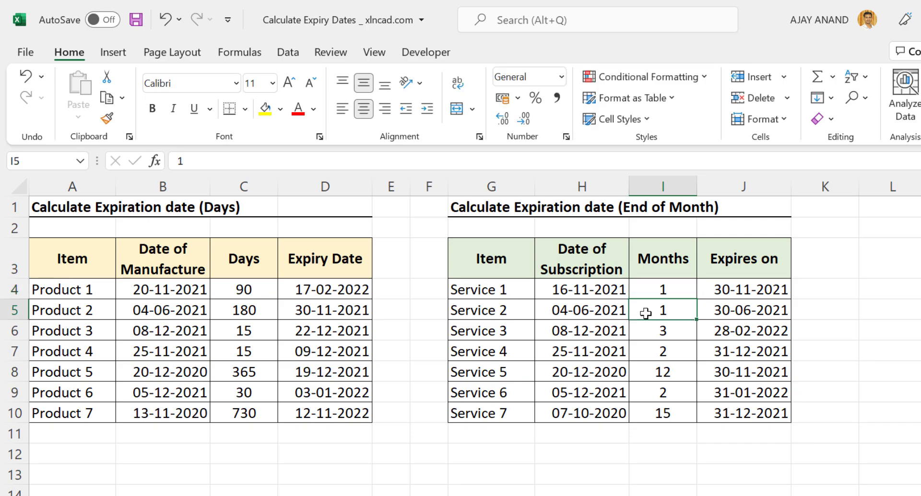